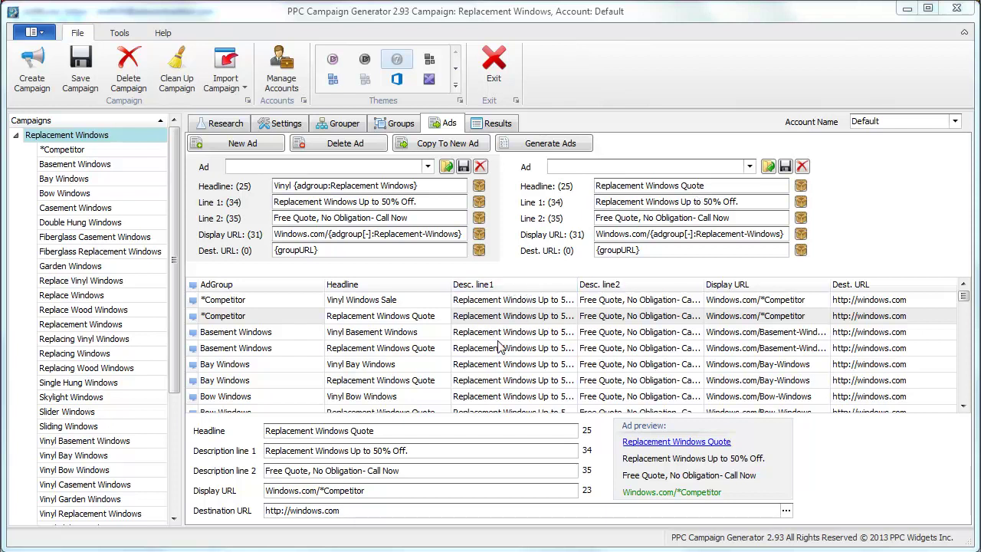
Generate the Replacement Windows campaign's keywords and ads on the Results tab
{"action": "left_click", "coordinate": [452, 202]}
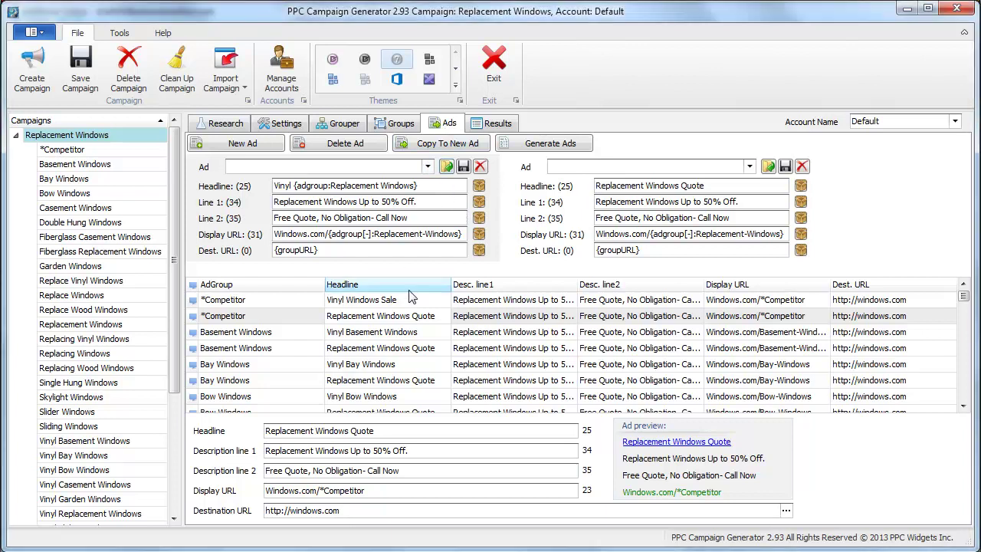
{"action": "left_click", "coordinate": [506, 127]}
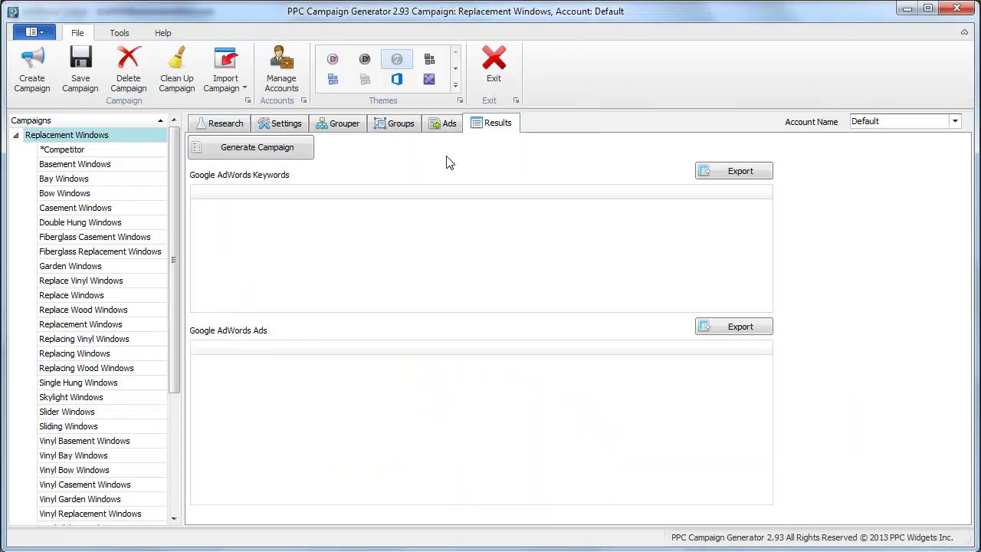
{"action": "left_click", "coordinate": [300, 155]}
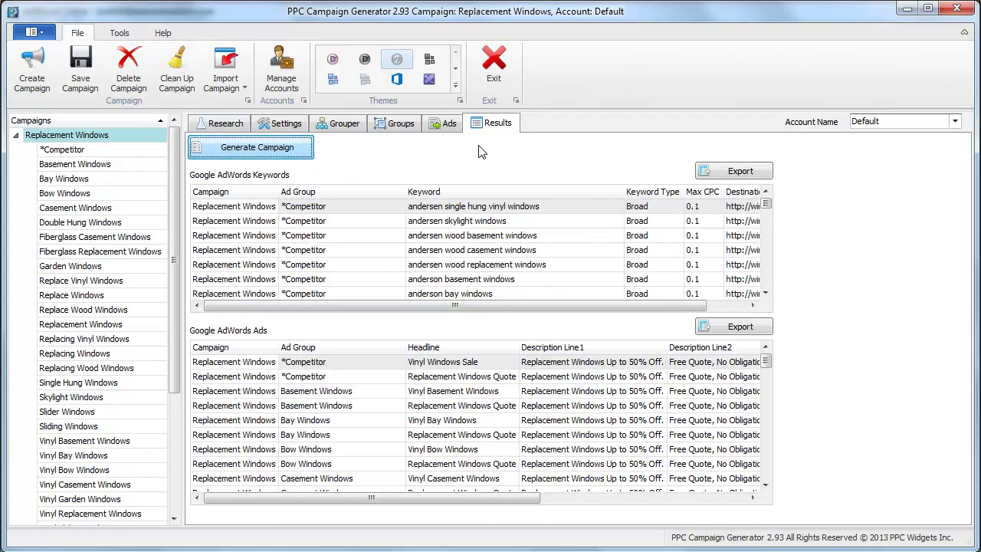
{"action": "left_click", "coordinate": [496, 235]}
{"action": "key", "text": "ctrl+a"}
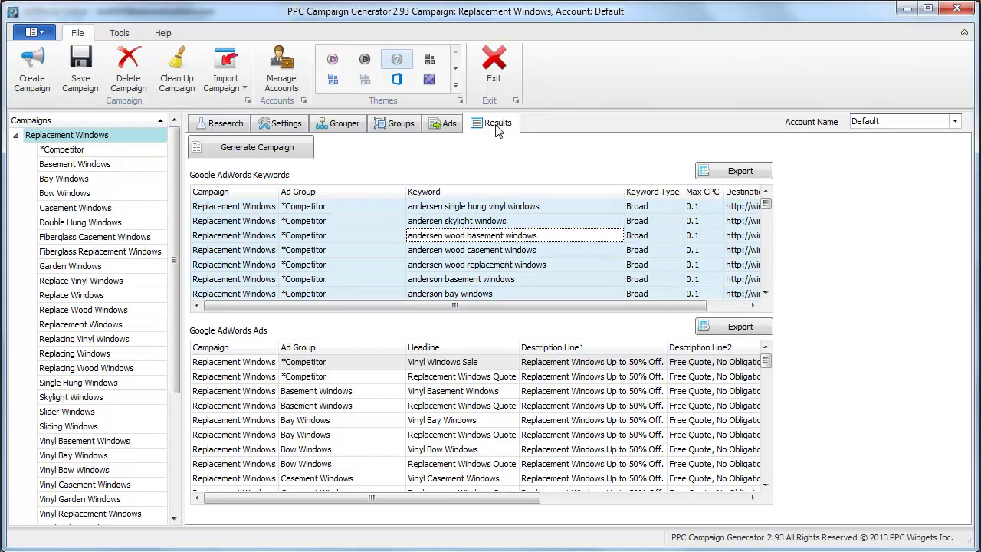
Regenerate the campaign, select Replacement Windows and copy all generated keyword rows
{"action": "left_click", "coordinate": [309, 153]}
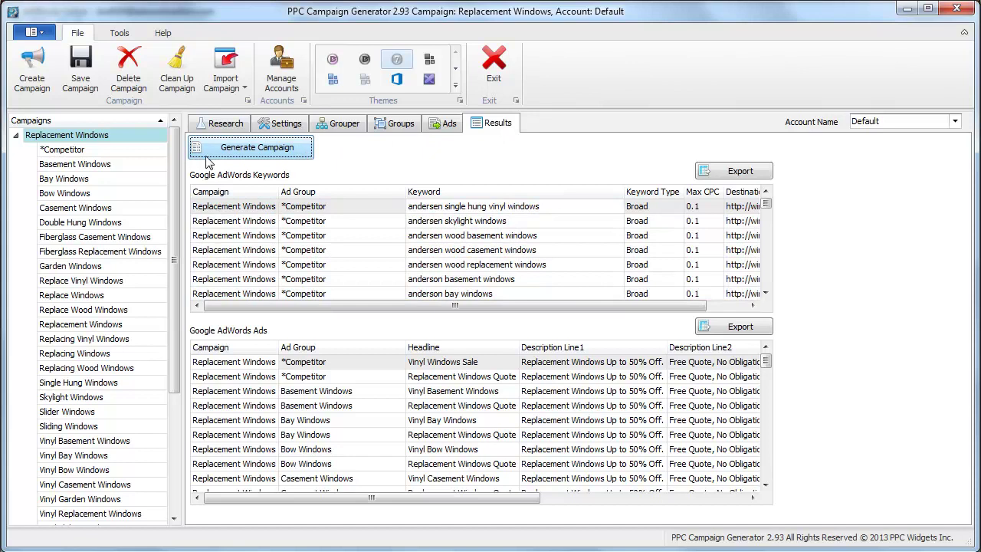
{"action": "left_click", "coordinate": [74, 137]}
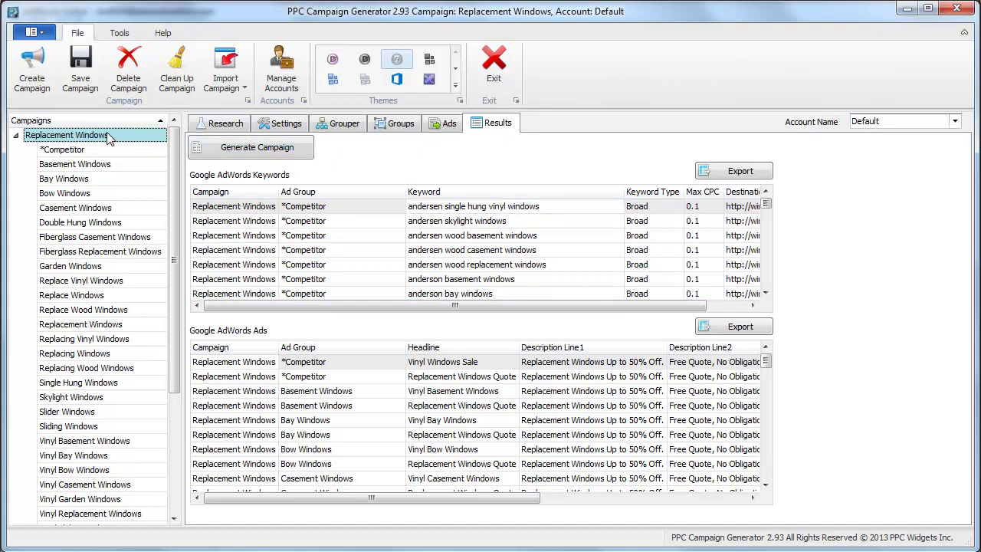
{"action": "left_click", "coordinate": [471, 253]}
{"action": "key", "text": "ctrl+a"}
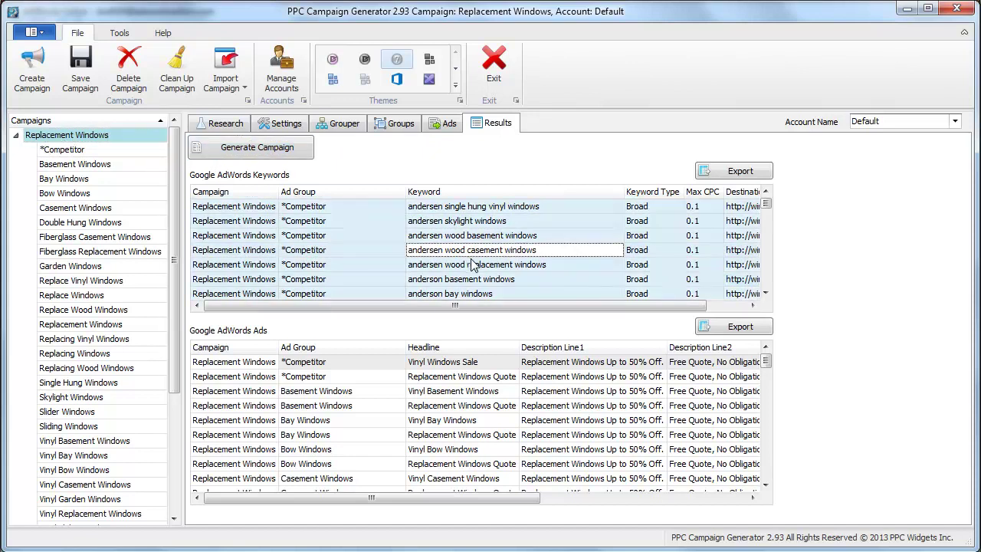
{"action": "left_click", "coordinate": [501, 279]}
{"action": "key", "text": "ctrl+a"}
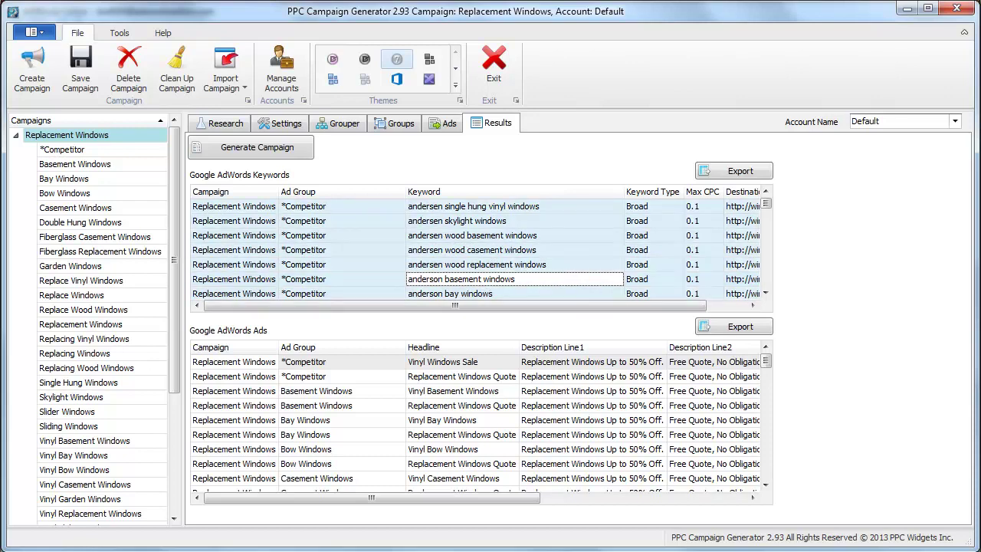
Import the pasted keyword rows into AdWords Editor via Import CSV and review the changes
{"action": "key", "text": "alt+Tab"}
{"action": "left_click", "coordinate": [17, 29]}
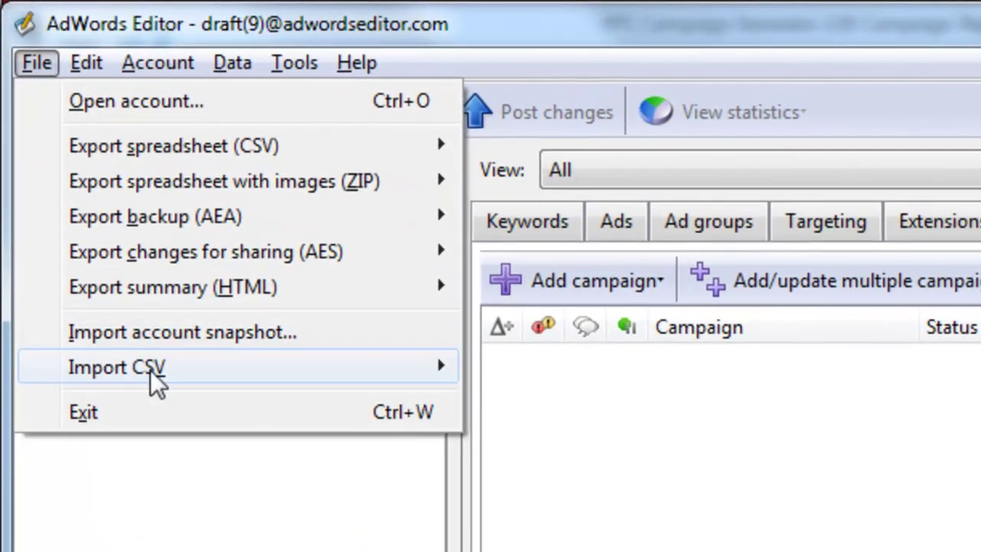
{"action": "mouse_move", "coordinate": [151, 370]}
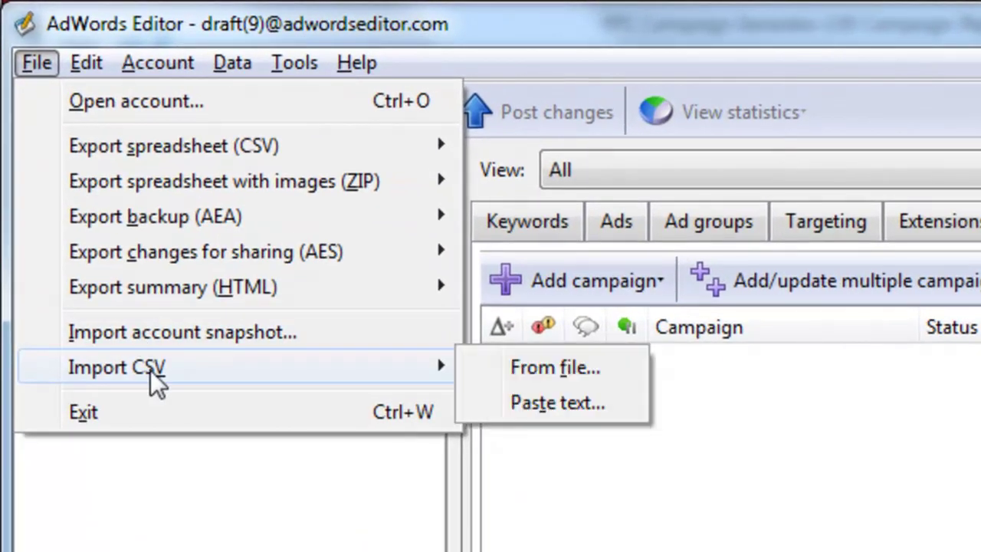
{"action": "left_click", "coordinate": [557, 402]}
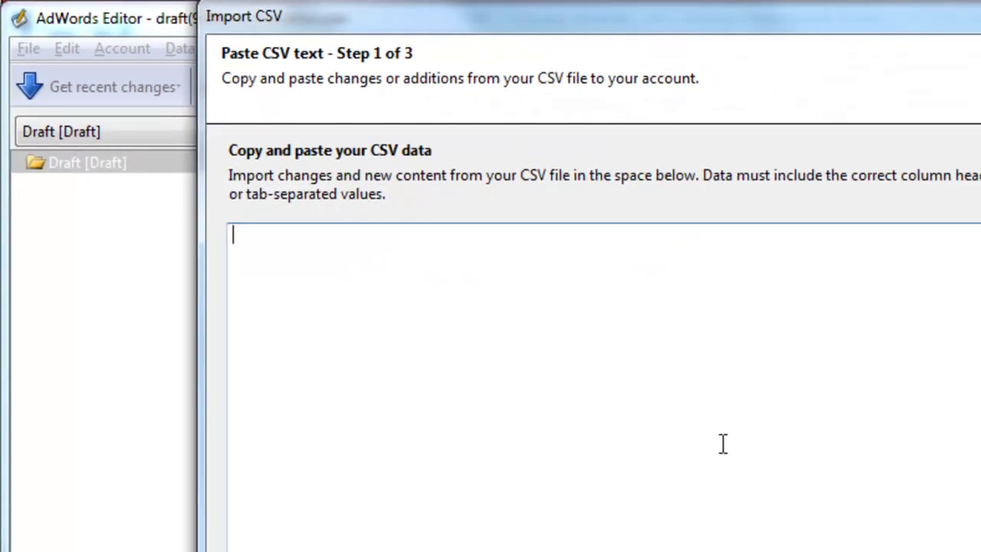
{"action": "key", "text": "ctrl+v"}
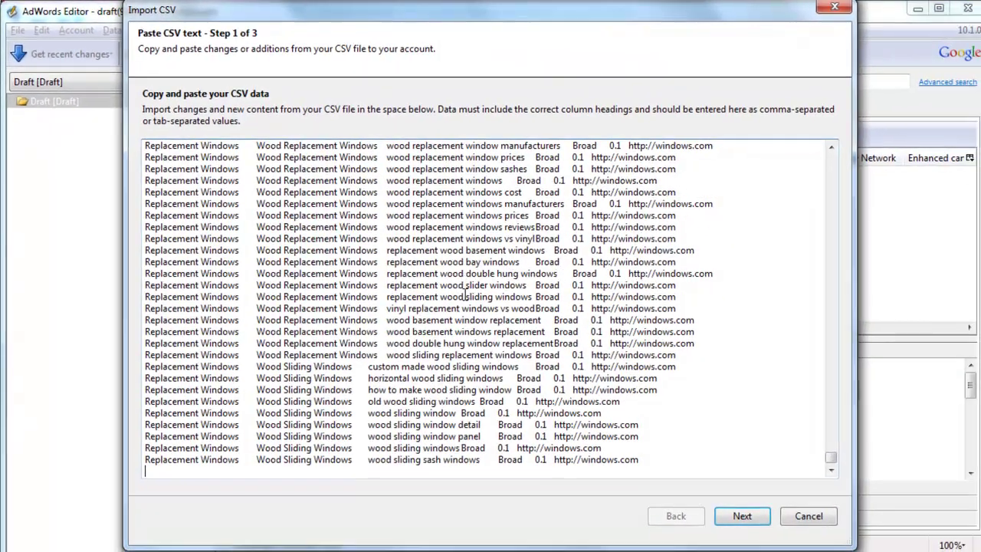
{"action": "left_click", "coordinate": [742, 517]}
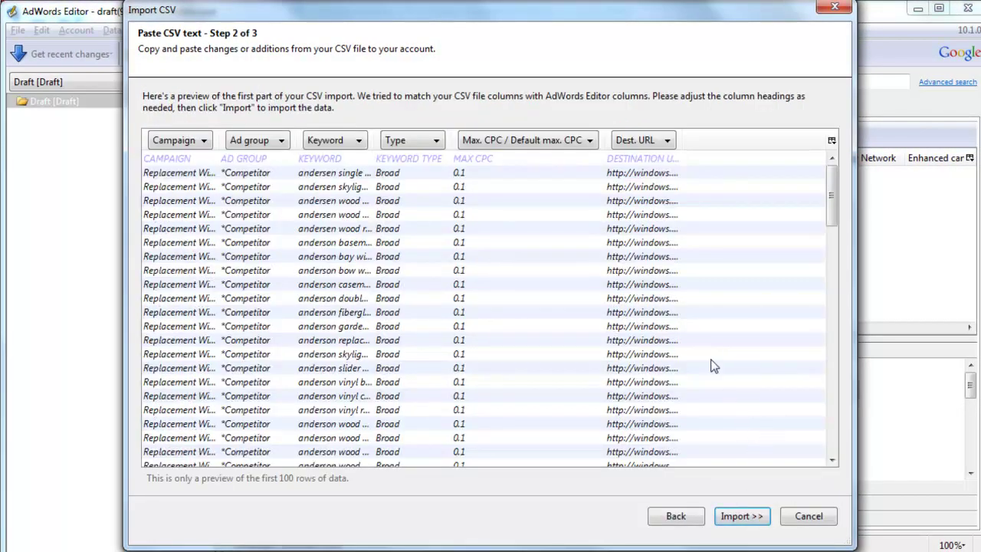
{"action": "left_click", "coordinate": [742, 517]}
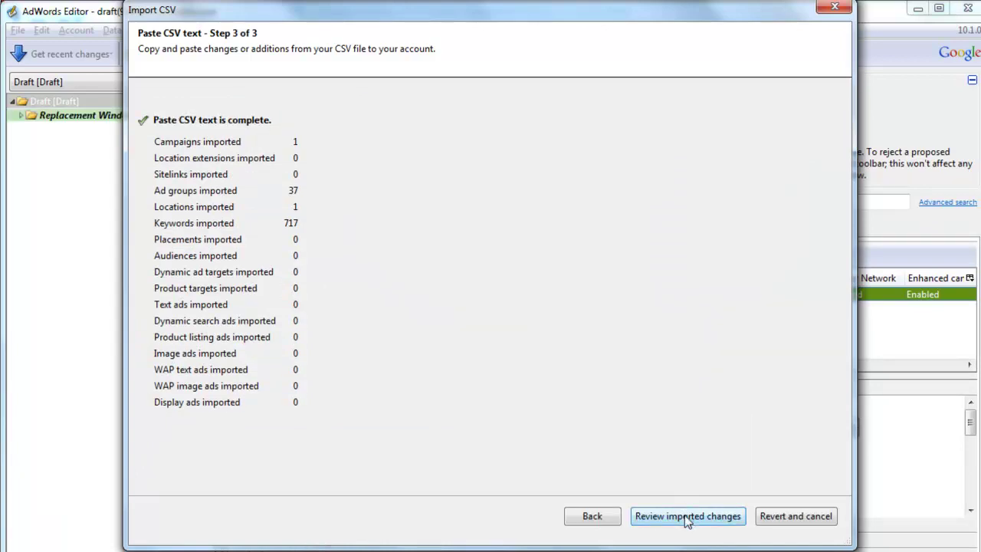
{"action": "left_click", "coordinate": [687, 515]}
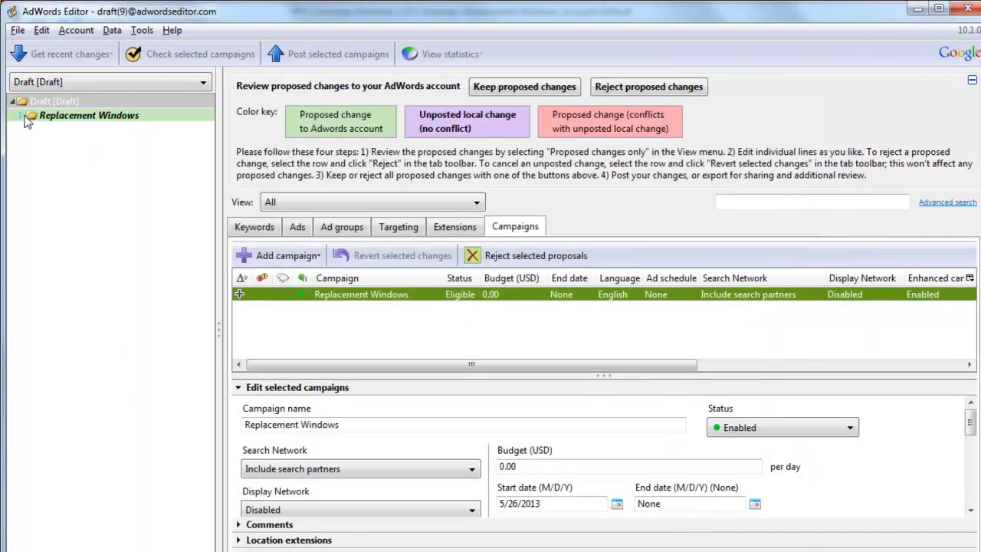
Check the 37 imported ad groups, keep the changes, and select all generated ad rows
{"action": "left_click", "coordinate": [23, 116]}
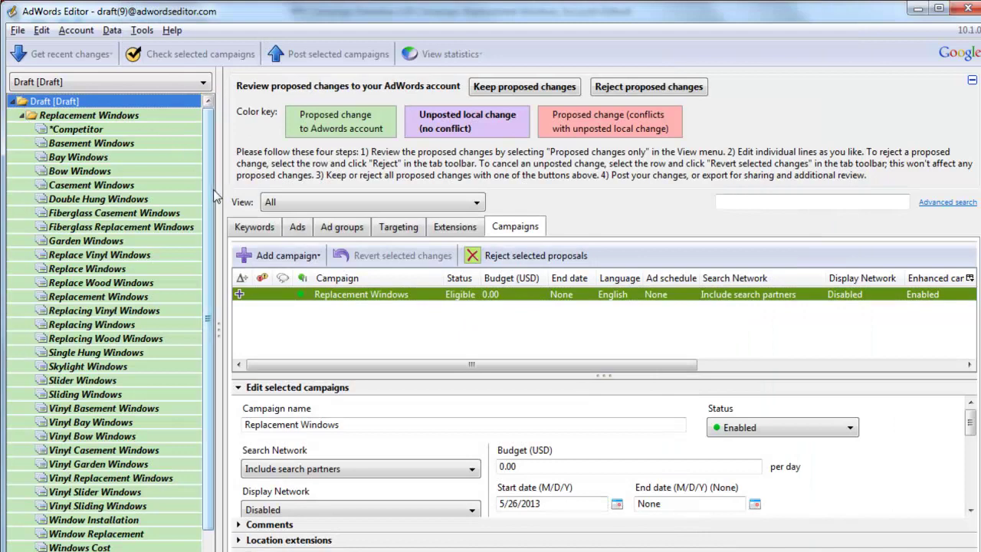
{"action": "scroll", "coordinate": [216, 195], "scroll_direction": "down", "scroll_amount": 1}
{"action": "scroll", "coordinate": [217, 191], "scroll_direction": "up", "scroll_amount": 1}
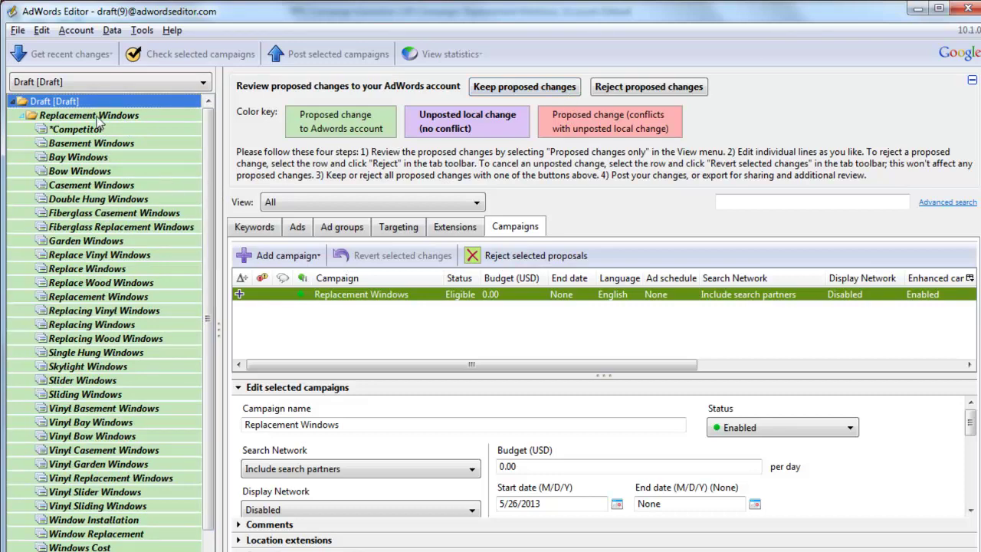
{"action": "left_click", "coordinate": [521, 87]}
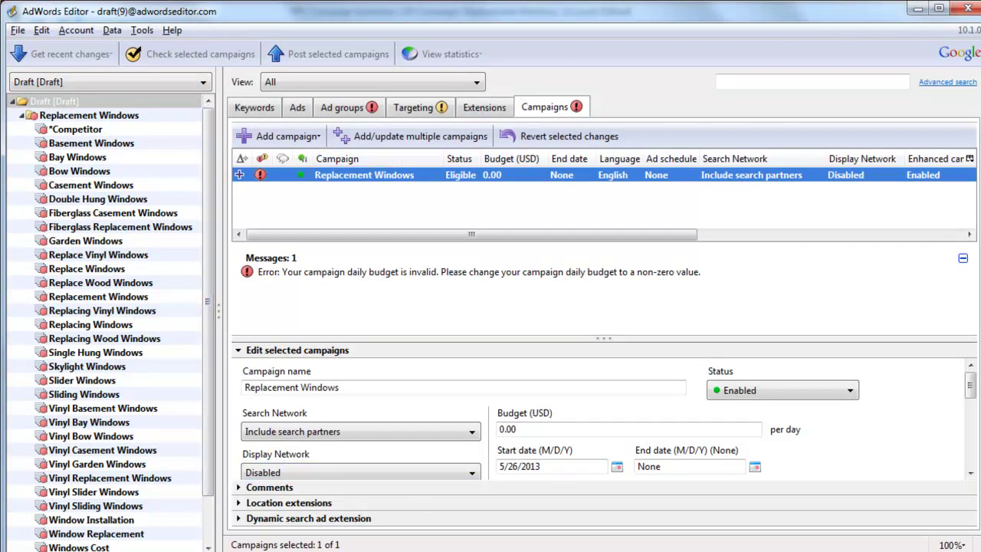
{"action": "key", "text": "alt+Tab"}
{"action": "key", "text": "alt+Tab"}
{"action": "key", "text": "alt+Tab"}
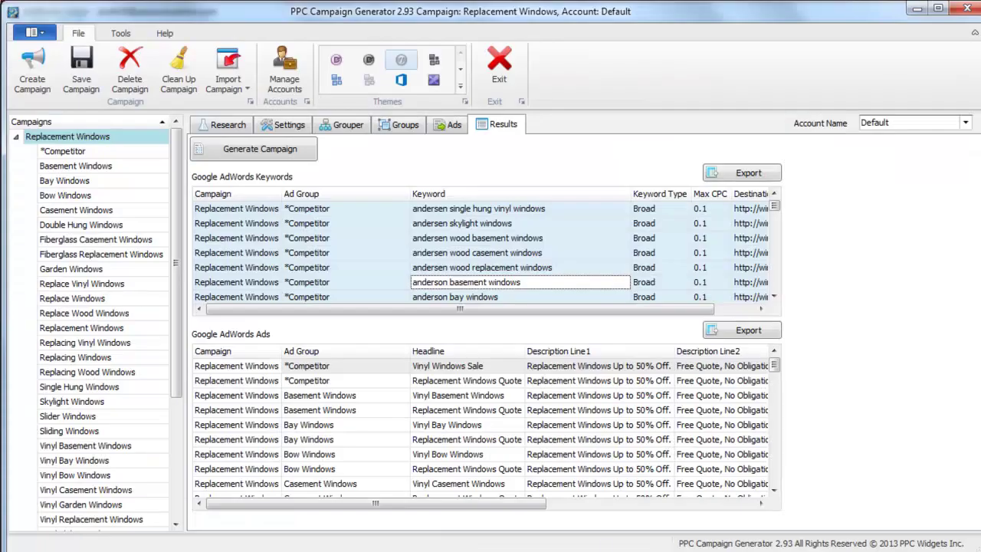
{"action": "key", "text": "ctrl+a"}
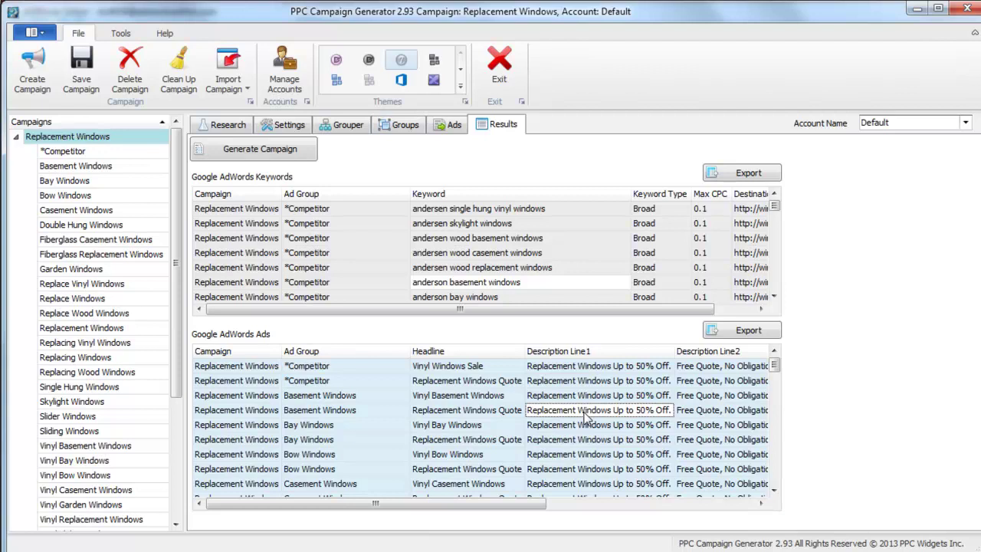
Import the pasted 76 text ad rows via Import CSV and keep the proposed changes
{"action": "key", "text": "alt+Tab"}
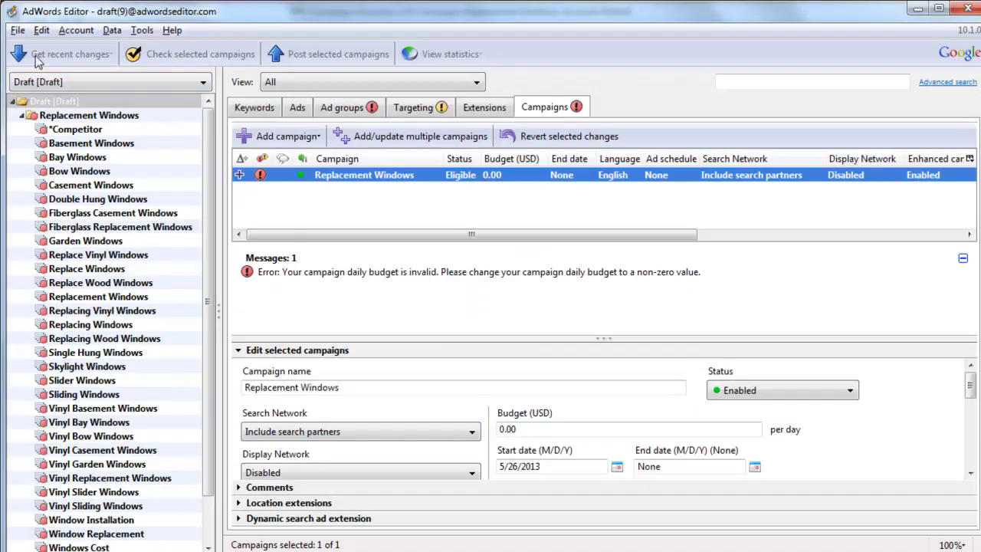
{"action": "left_click", "coordinate": [18, 30]}
{"action": "mouse_move", "coordinate": [64, 178]}
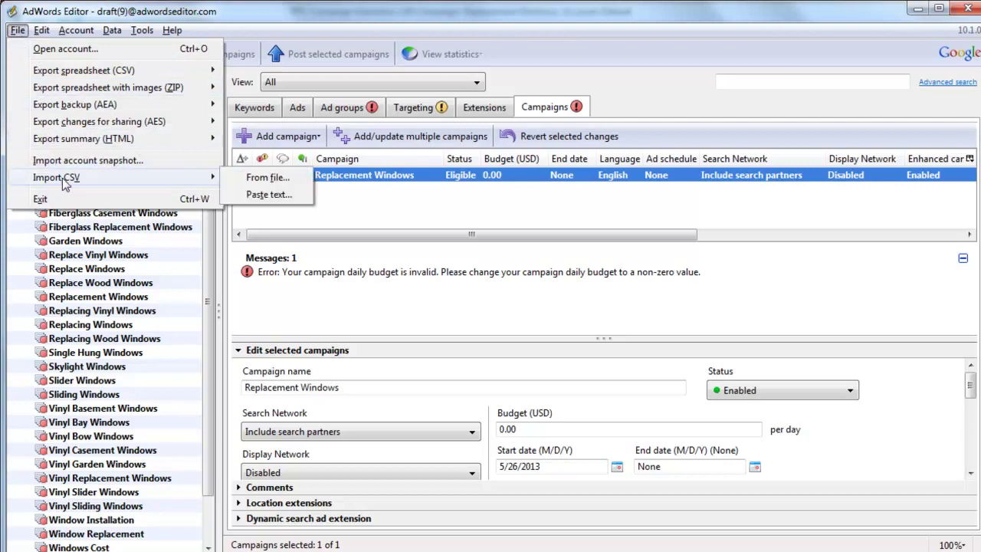
{"action": "left_click", "coordinate": [259, 198]}
{"action": "key", "text": "ctrl+v"}
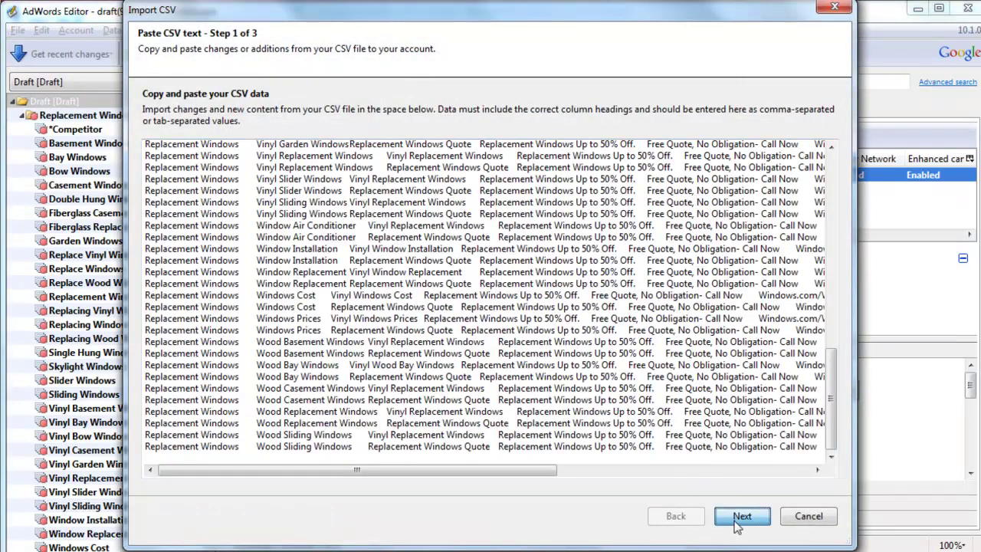
{"action": "left_click", "coordinate": [740, 519]}
{"action": "left_click", "coordinate": [738, 518]}
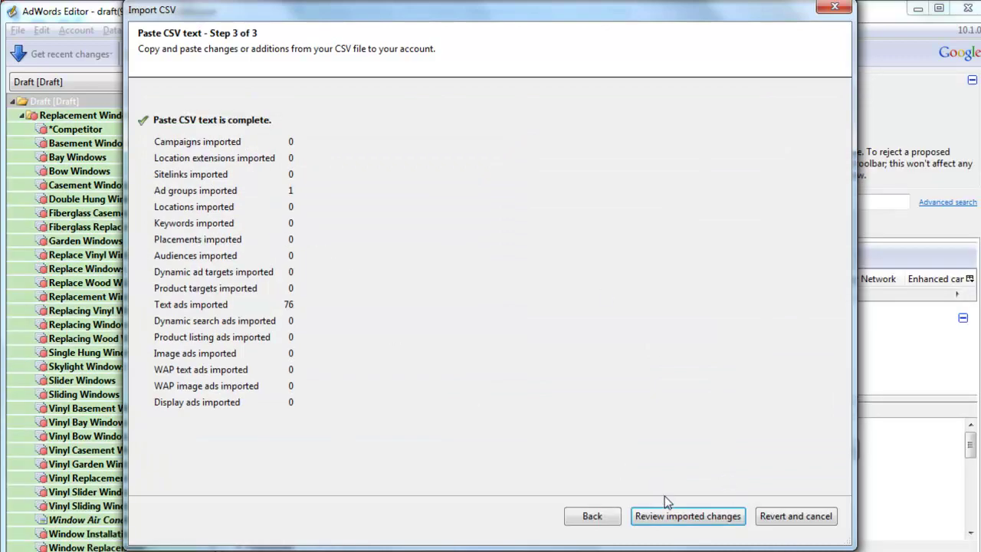
{"action": "left_click", "coordinate": [674, 514]}
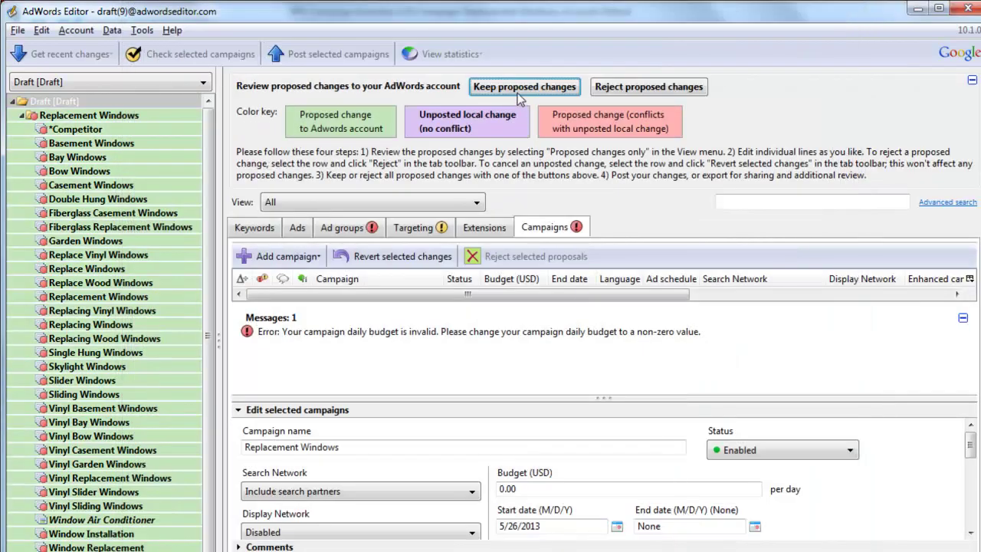
{"action": "left_click", "coordinate": [517, 87]}
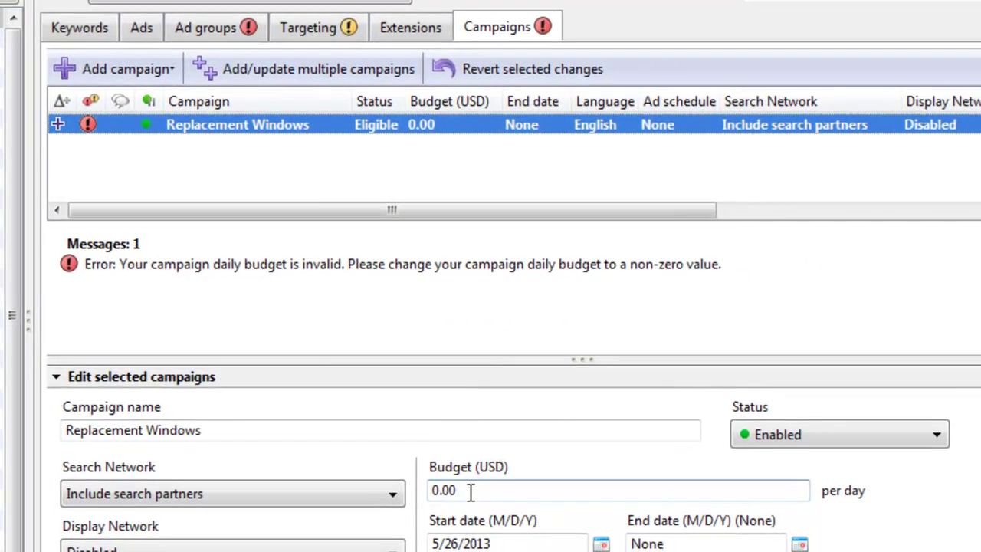
Change the Replacement Windows campaign's daily budget from 0.00 to 20 USD
{"action": "left_click", "coordinate": [541, 524]}
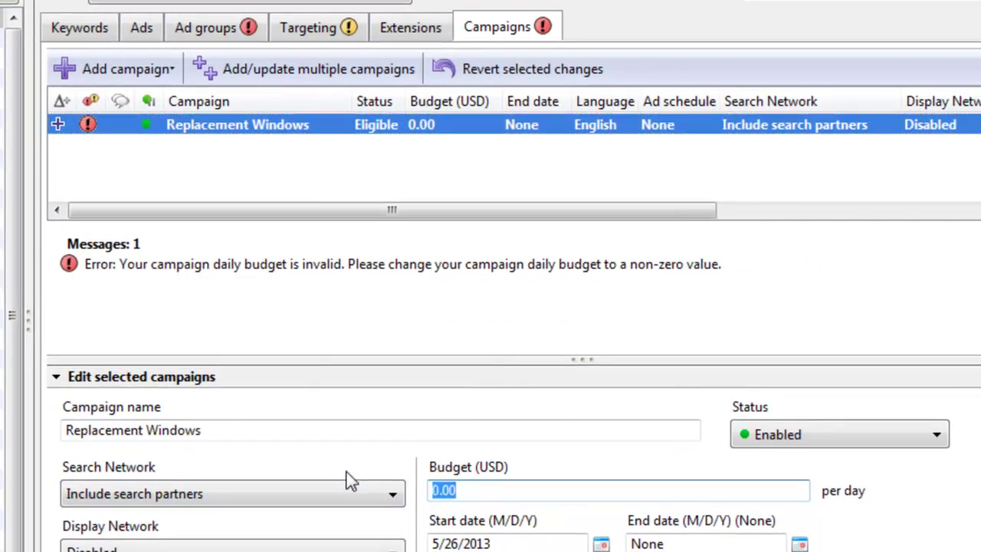
{"action": "type", "text": "20"}
{"action": "left_click_drag", "start_coordinate": [458, 490], "coordinate": [429, 491]}
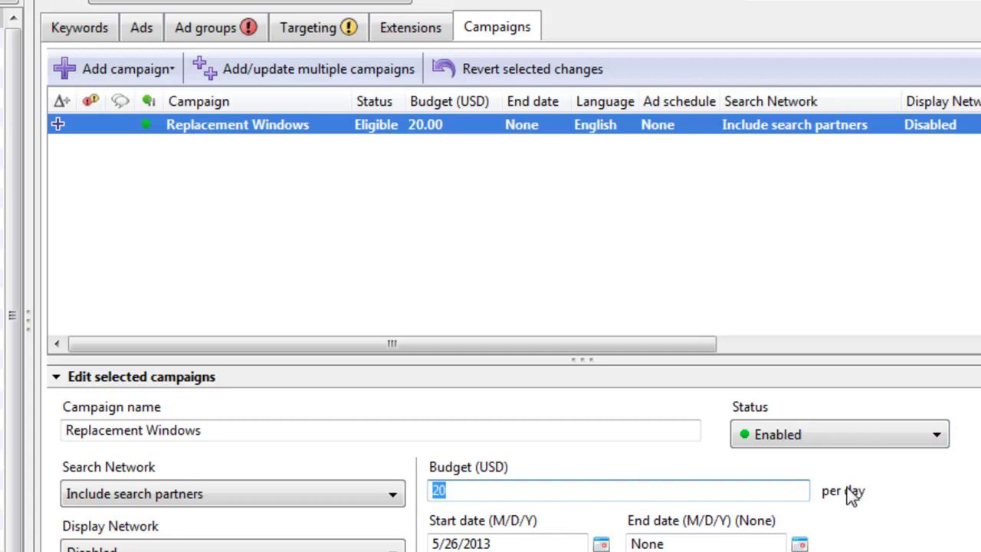
Select all ad groups and enter 4.00 as their default max. CPC bid
{"action": "left_click", "coordinate": [245, 36]}
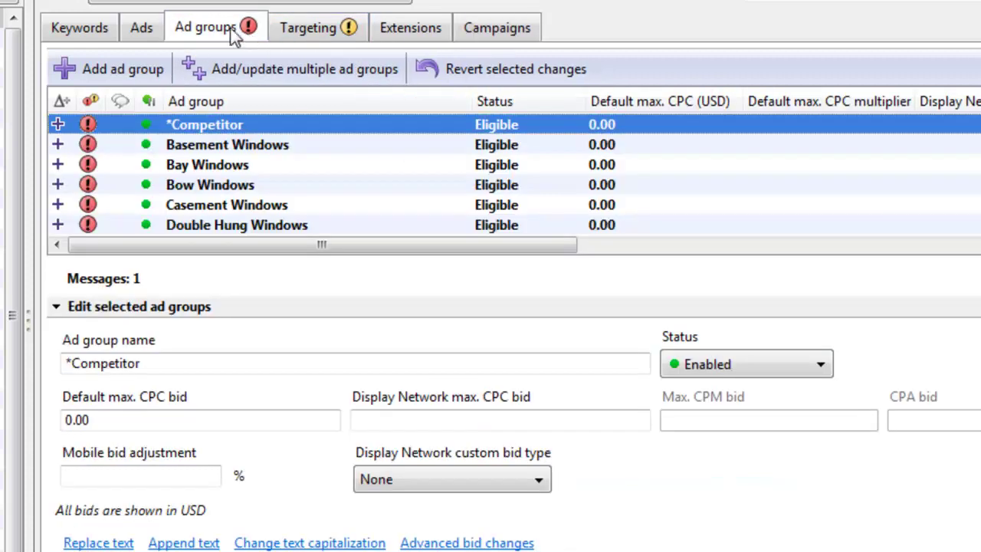
{"action": "left_click", "coordinate": [320, 169]}
{"action": "key", "text": "ctrl+a"}
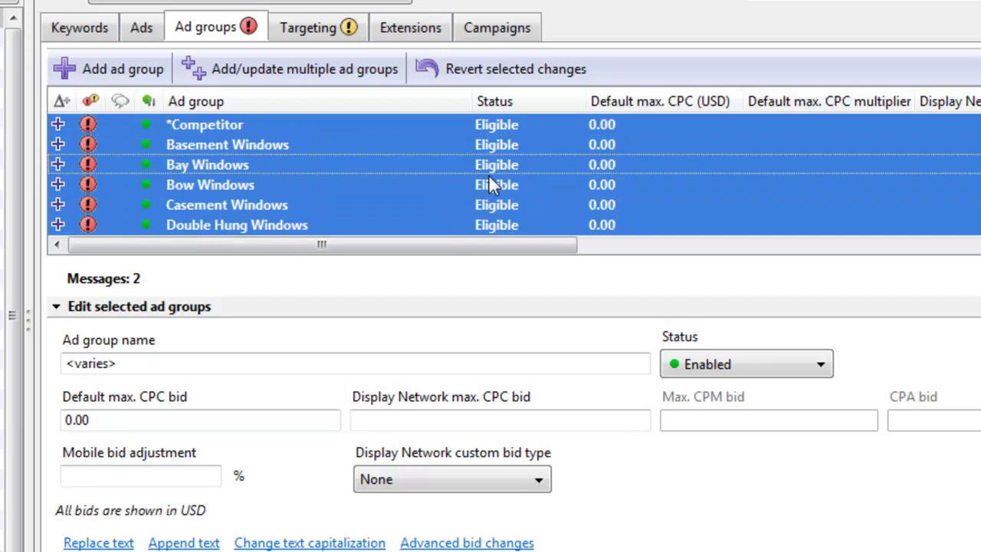
{"action": "left_click", "coordinate": [131, 420]}
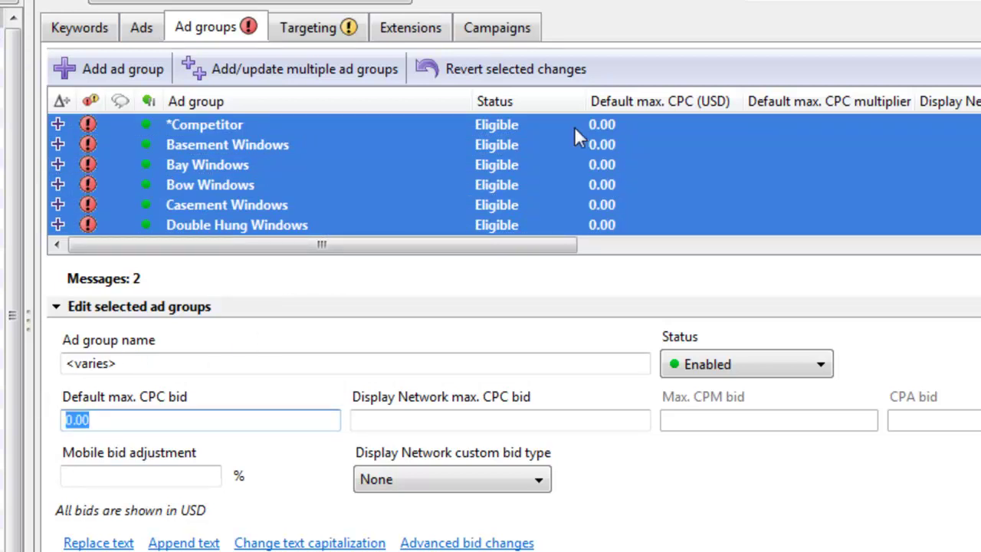
{"action": "type", "text": "4.00"}
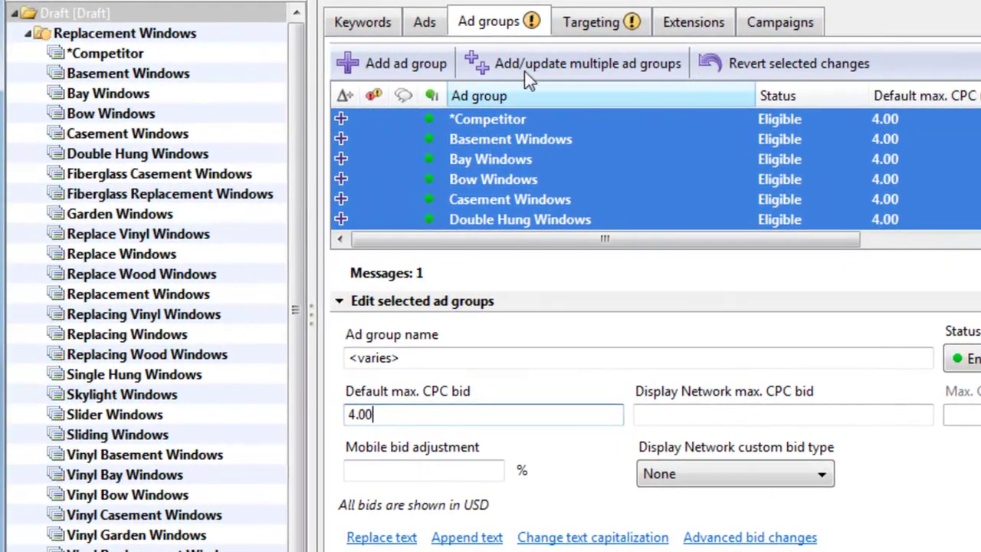
Delete the warned Window Air Conditioner ad group, then view the campaign's location targeting
{"action": "left_click", "coordinate": [376, 98]}
{"action": "left_click", "coordinate": [481, 123]}
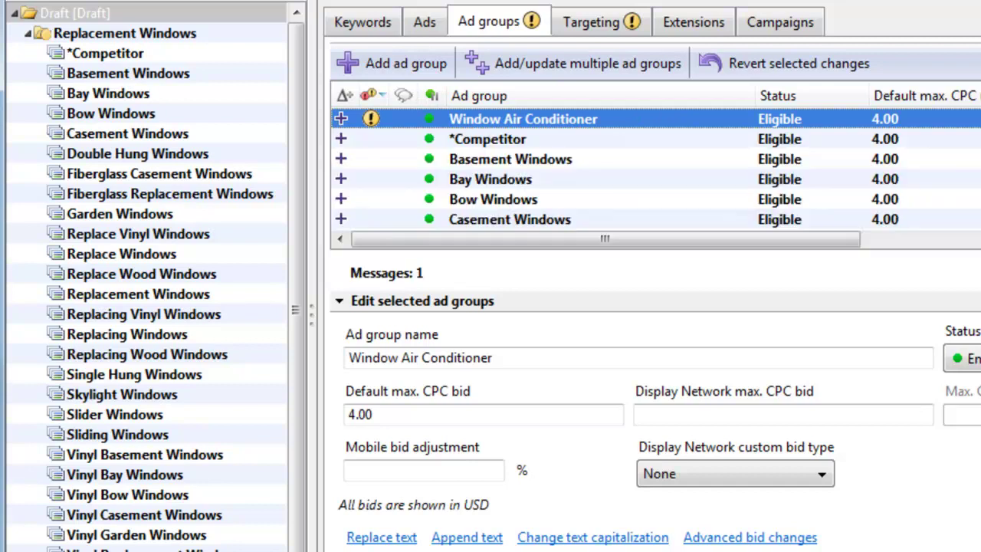
{"action": "left_click", "coordinate": [659, 156]}
{"action": "left_click", "coordinate": [576, 94]}
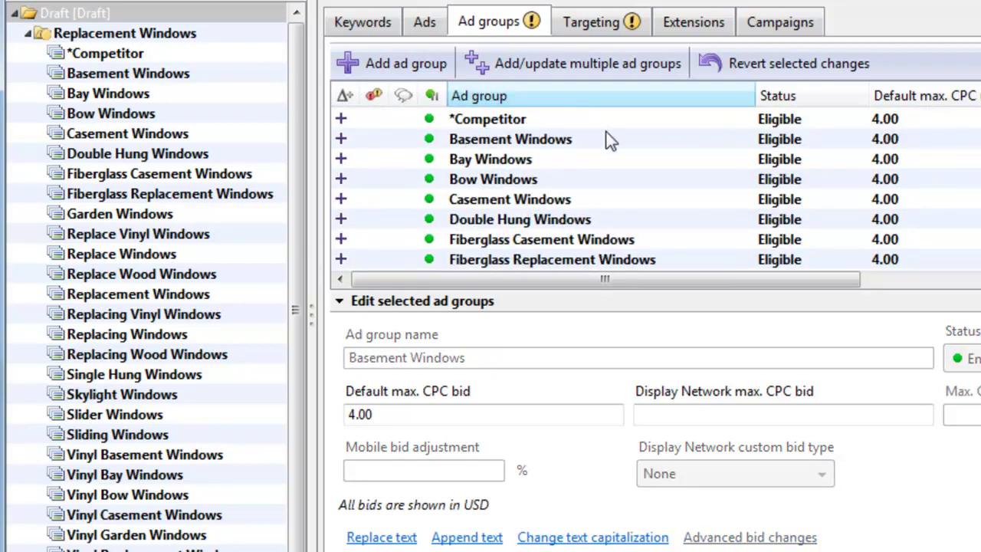
{"action": "left_click", "coordinate": [379, 101]}
{"action": "left_click", "coordinate": [514, 123]}
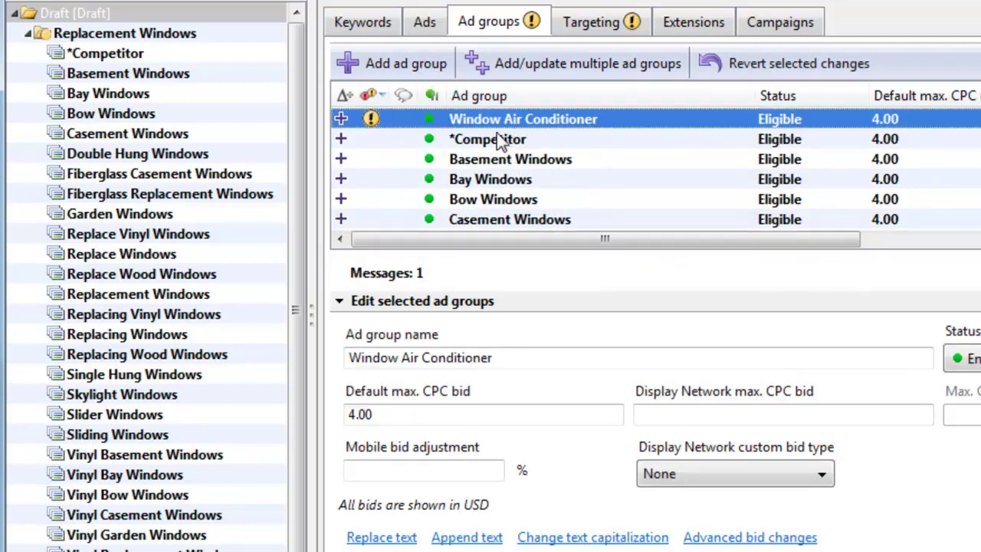
{"action": "key", "text": "Delete"}
{"action": "left_click", "coordinate": [662, 325]}
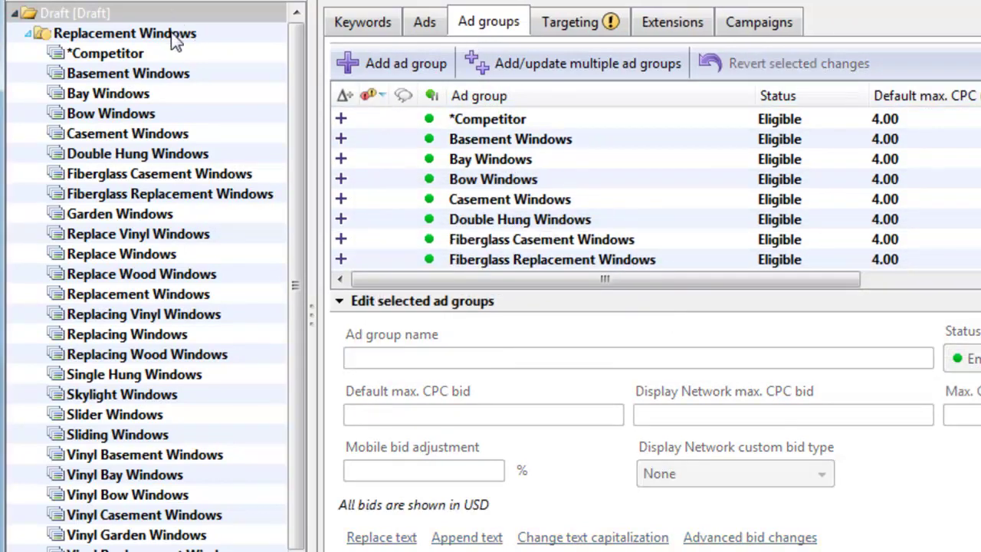
{"action": "left_click", "coordinate": [567, 23]}
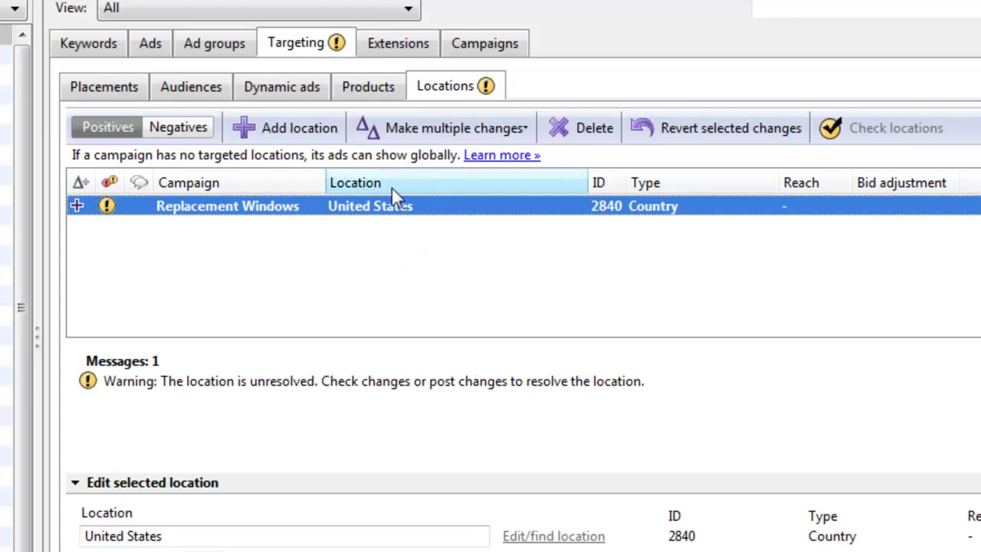
Set the Replacement Windows campaign status to Paused and recheck its targeted locations
{"action": "left_click", "coordinate": [478, 46]}
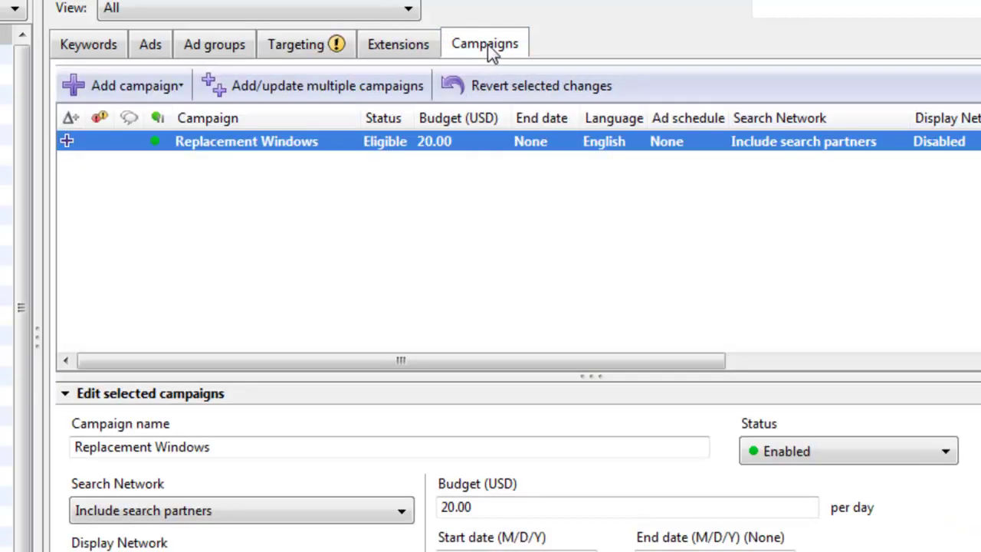
{"action": "left_click", "coordinate": [770, 457]}
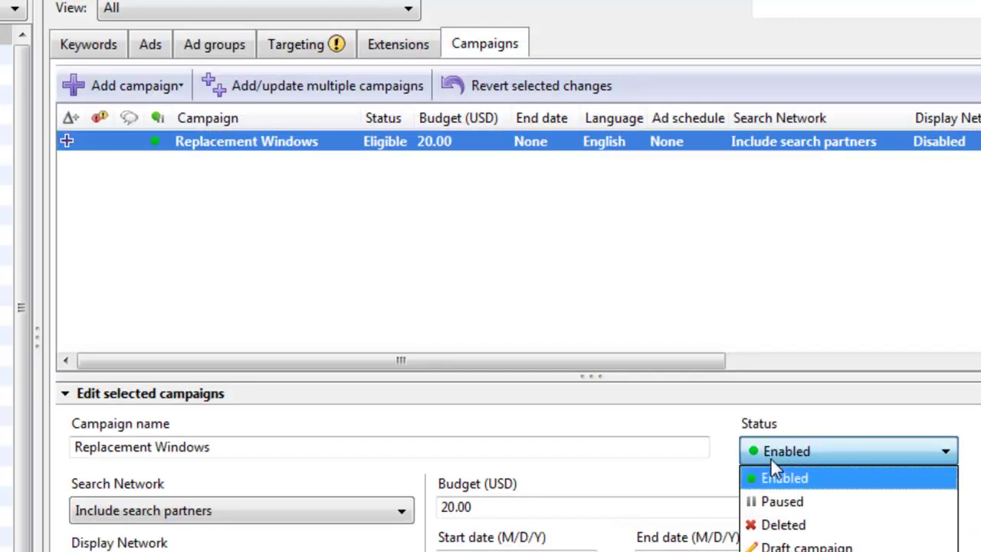
{"action": "left_click", "coordinate": [782, 502]}
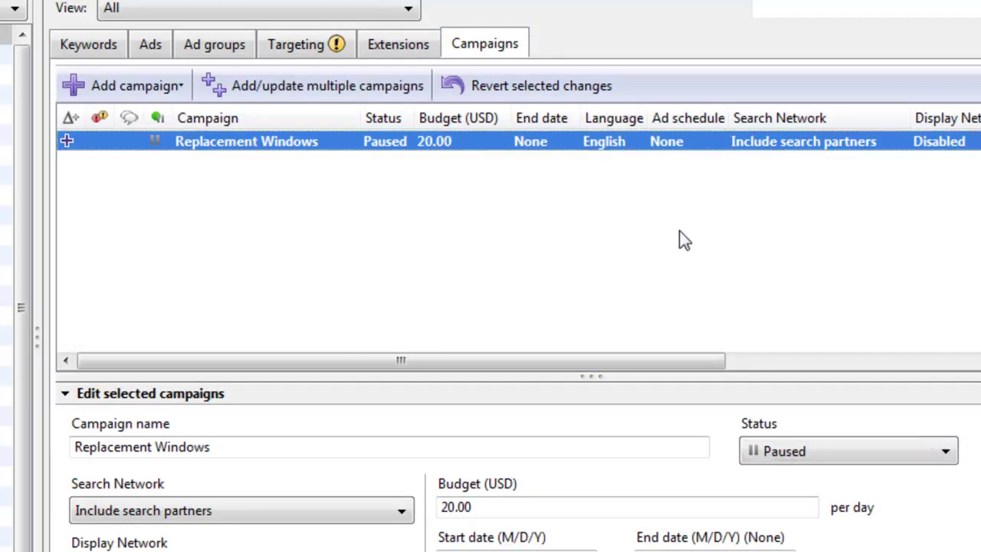
{"action": "left_click", "coordinate": [323, 52]}
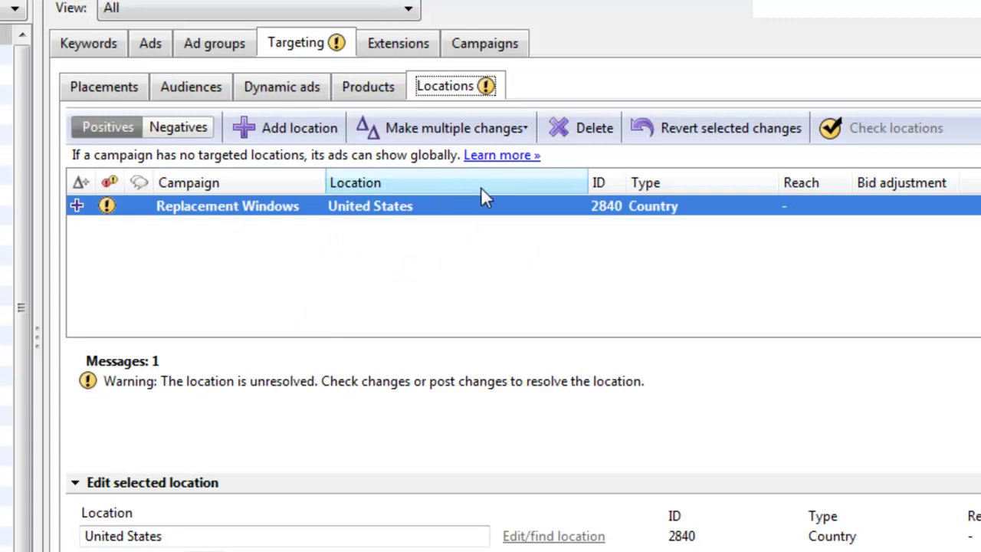
{"action": "left_click", "coordinate": [500, 44]}
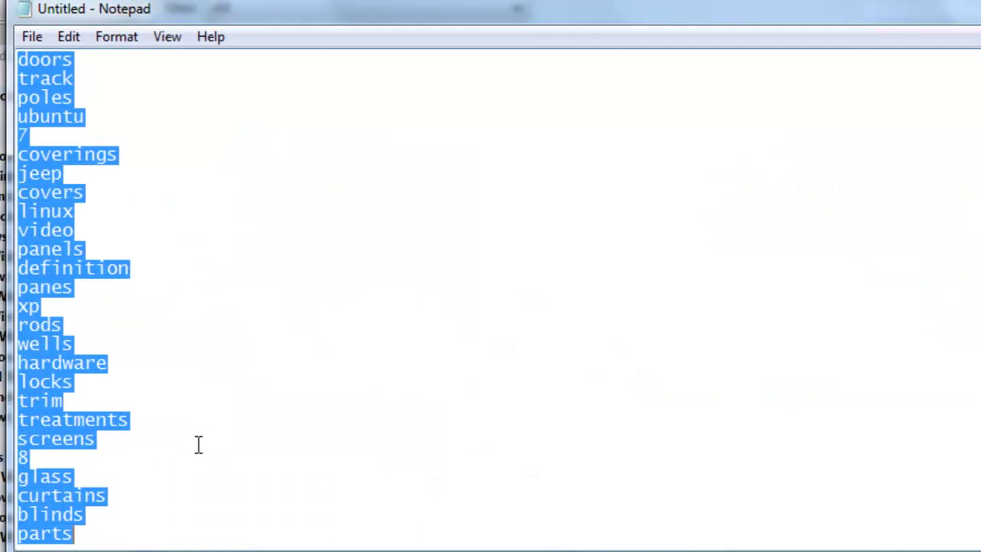
Bring up the editing menu on the selected Notepad keyword list (algorithm, uk, weatherstripping, …)
{"action": "scroll", "coordinate": [186, 296], "scroll_direction": "up", "scroll_amount": 8}
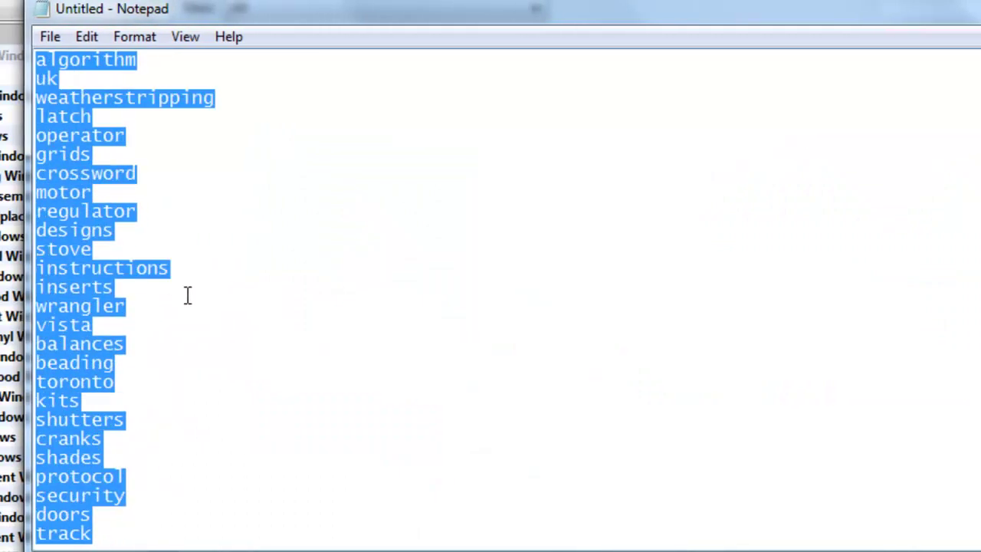
{"action": "right_click", "coordinate": [94, 242]}
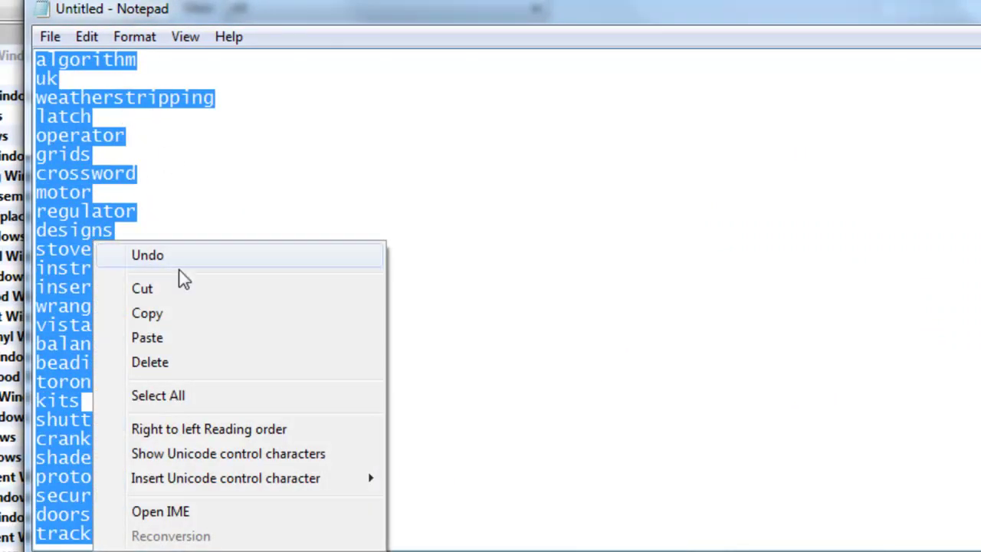
Copy the Notepad list and start adding multiple campaign negative keywords in AdWords Editor
{"action": "left_click", "coordinate": [173, 314]}
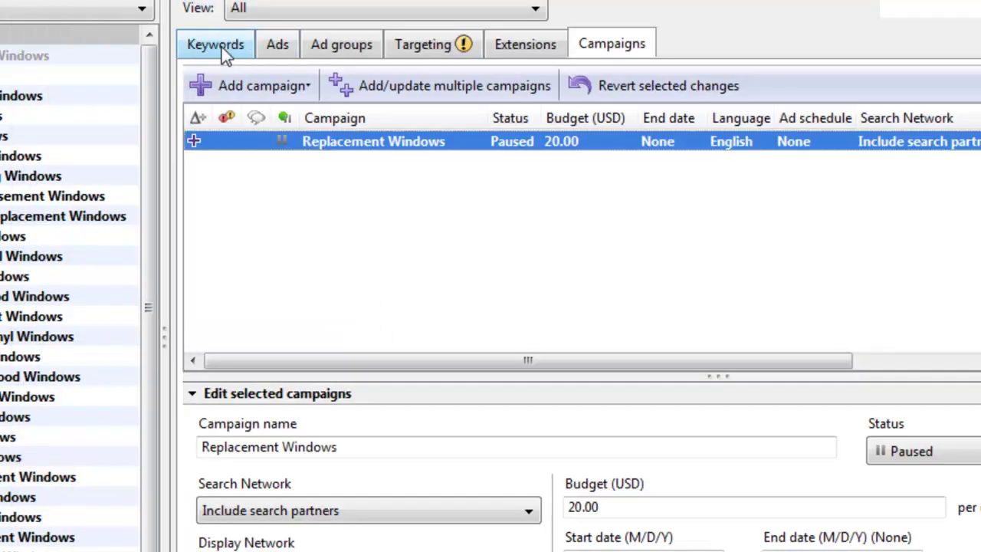
{"action": "left_click", "coordinate": [216, 46]}
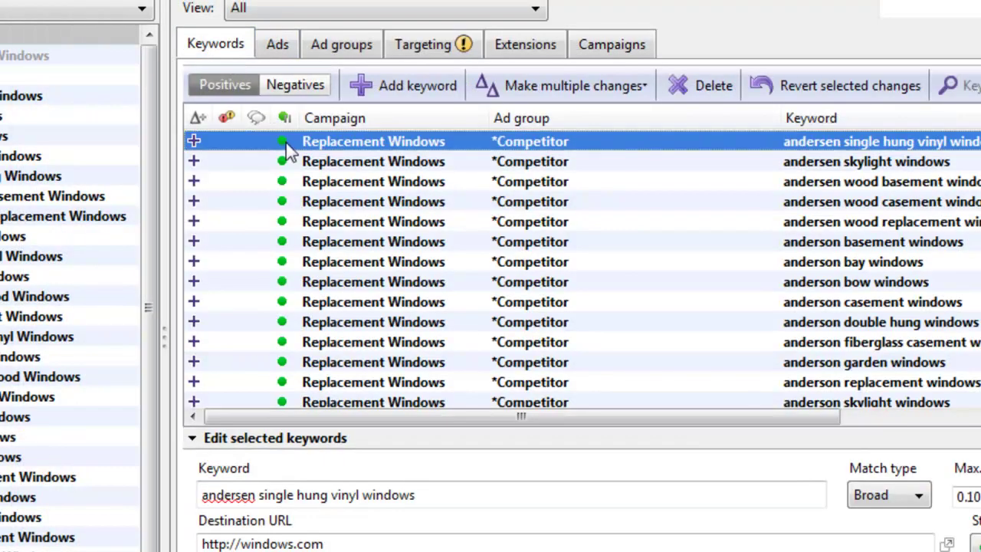
{"action": "left_click", "coordinate": [296, 88]}
{"action": "left_click", "coordinate": [610, 86]}
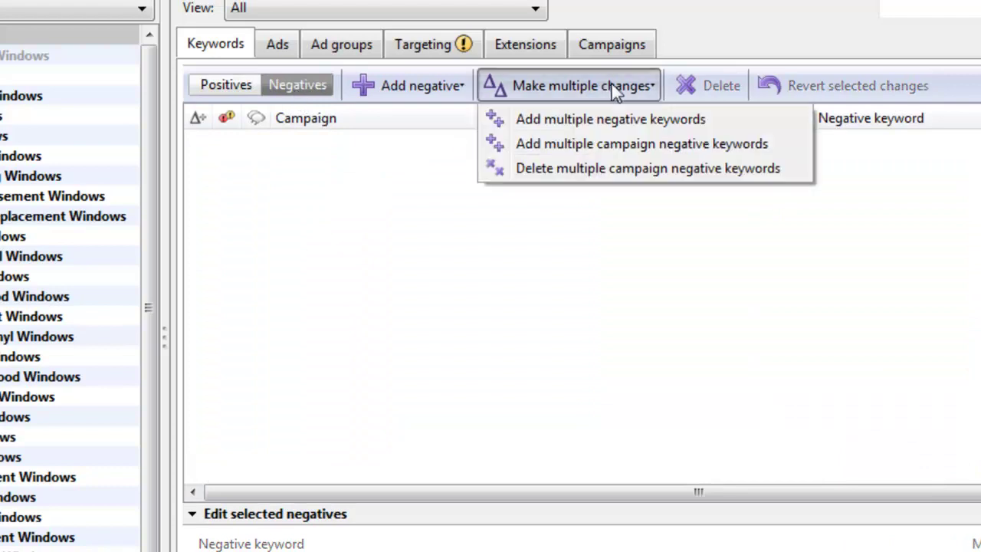
{"action": "left_click", "coordinate": [610, 146]}
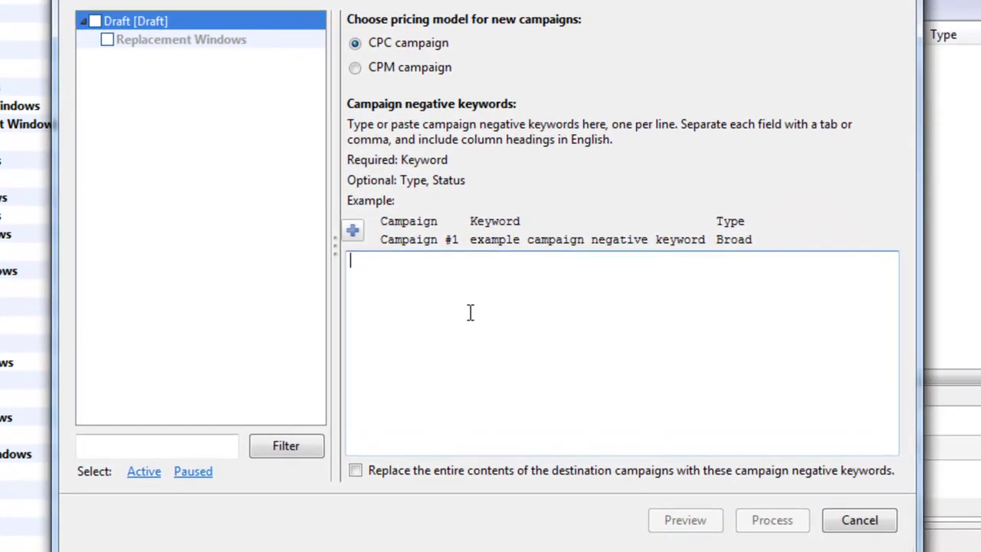
Paste the list for Replacement Windows and process it: 141 negatives added, two duplicates skipped
{"action": "key", "text": "ctrl+v"}
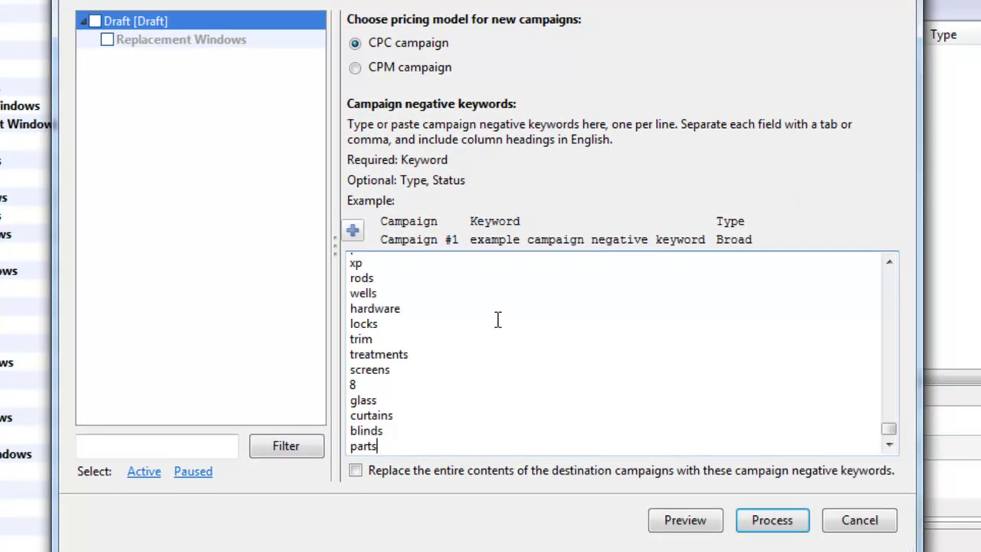
{"action": "left_click", "coordinate": [108, 40]}
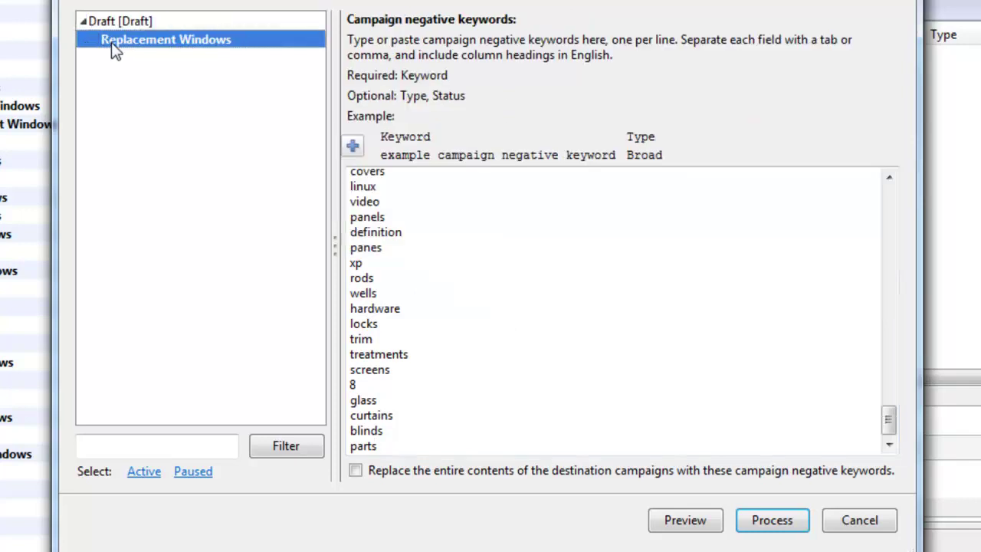
{"action": "left_click", "coordinate": [686, 521]}
{"action": "left_click", "coordinate": [747, 515]}
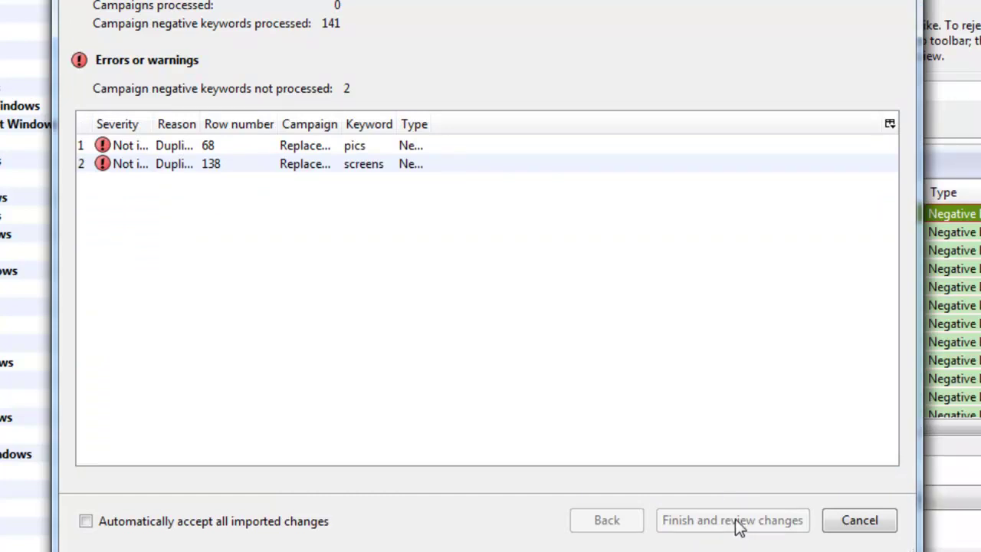
{"action": "left_click", "coordinate": [739, 525]}
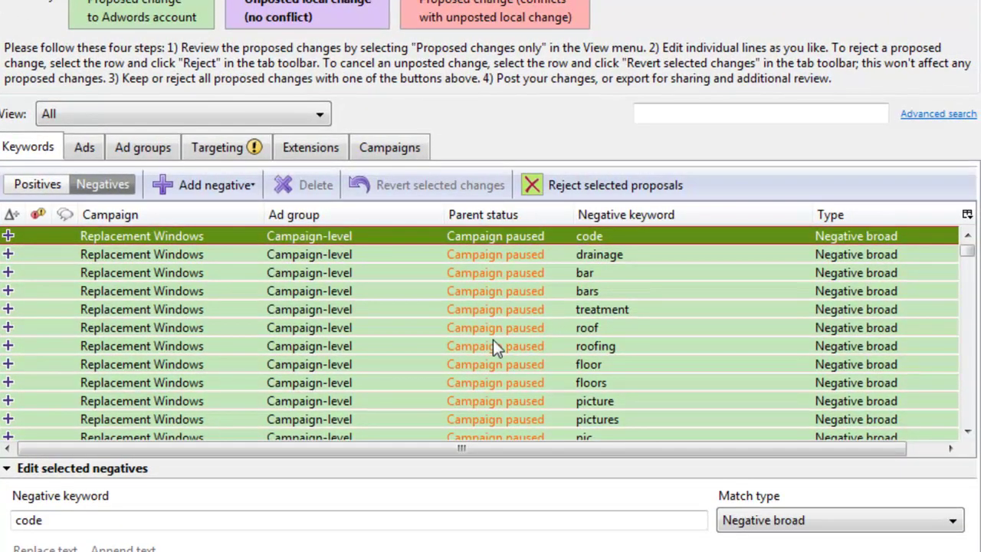
Select every campaign negative keyword and set its match type to Negative phrase
{"action": "left_click", "coordinate": [494, 345]}
{"action": "key", "text": "ctrl+a"}
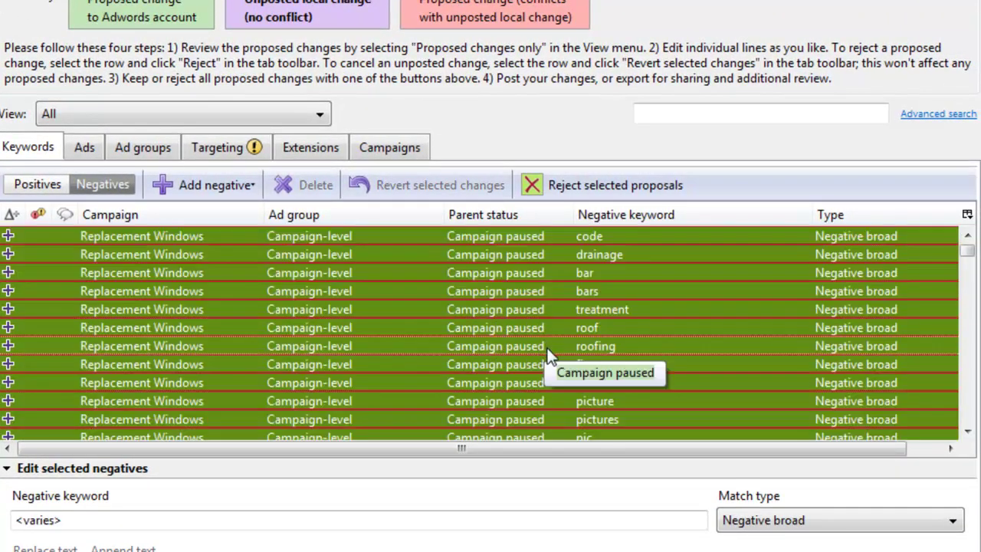
{"action": "left_click", "coordinate": [778, 523]}
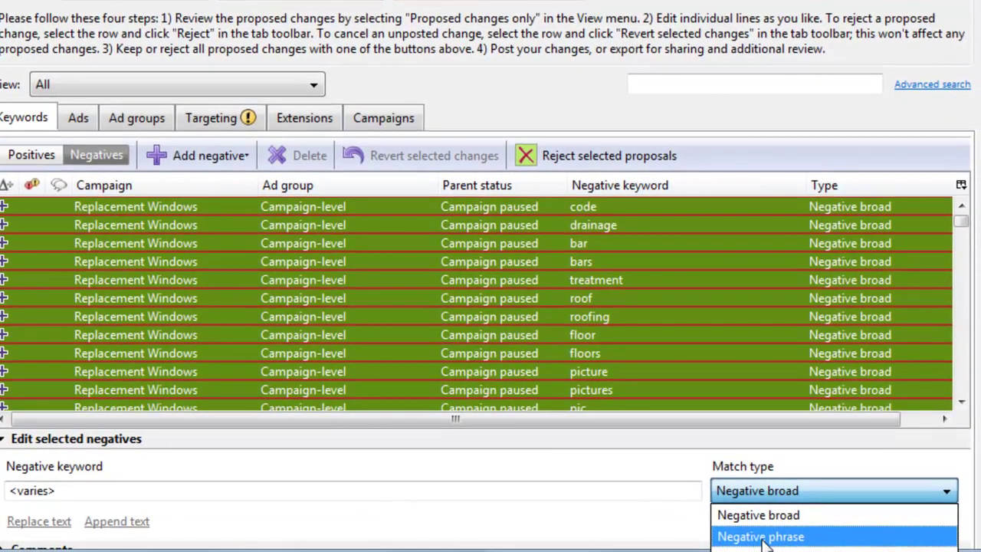
{"action": "left_click", "coordinate": [761, 536]}
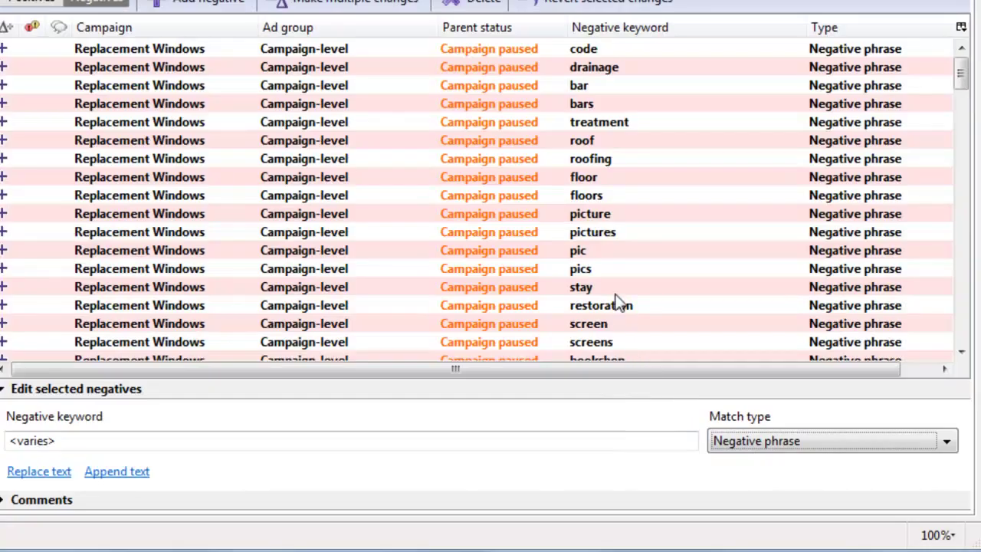
Inspect the bar, bars and roof negatives, then show the 717 positive keywords
{"action": "left_click", "coordinate": [552, 104]}
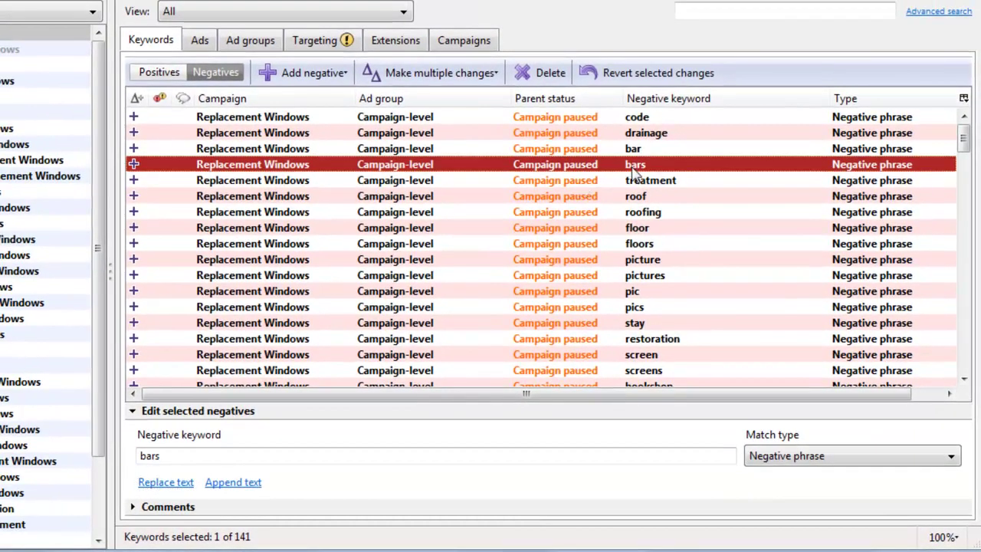
{"action": "left_click", "coordinate": [644, 150]}
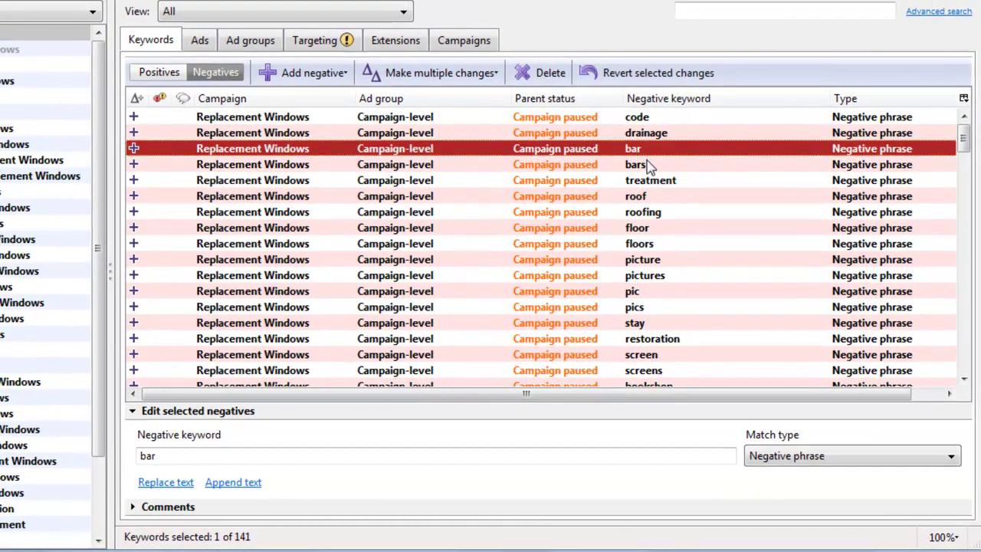
{"action": "left_click", "coordinate": [647, 166]}
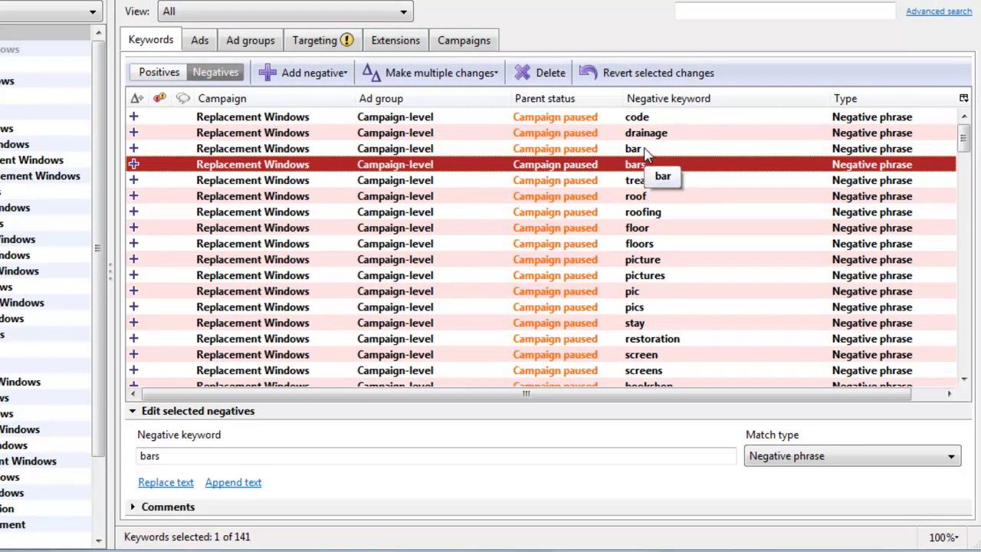
{"action": "left_click", "coordinate": [646, 153]}
{"action": "left_click", "coordinate": [650, 166]}
{"action": "left_click", "coordinate": [642, 151]}
{"action": "left_click", "coordinate": [648, 165]}
{"action": "left_click", "coordinate": [661, 153]}
{"action": "left_click", "coordinate": [664, 165]}
{"action": "left_click", "coordinate": [663, 197]}
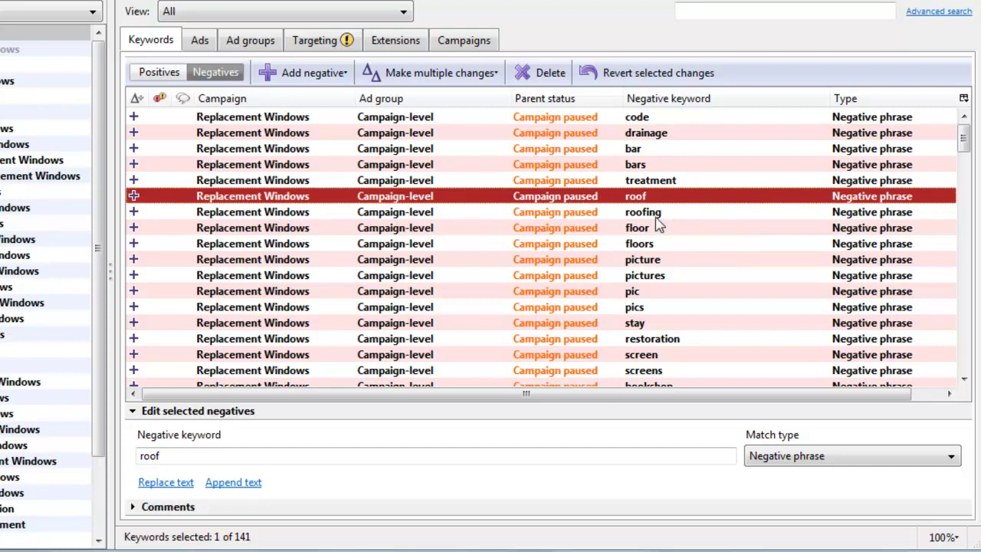
{"action": "left_click", "coordinate": [159, 72]}
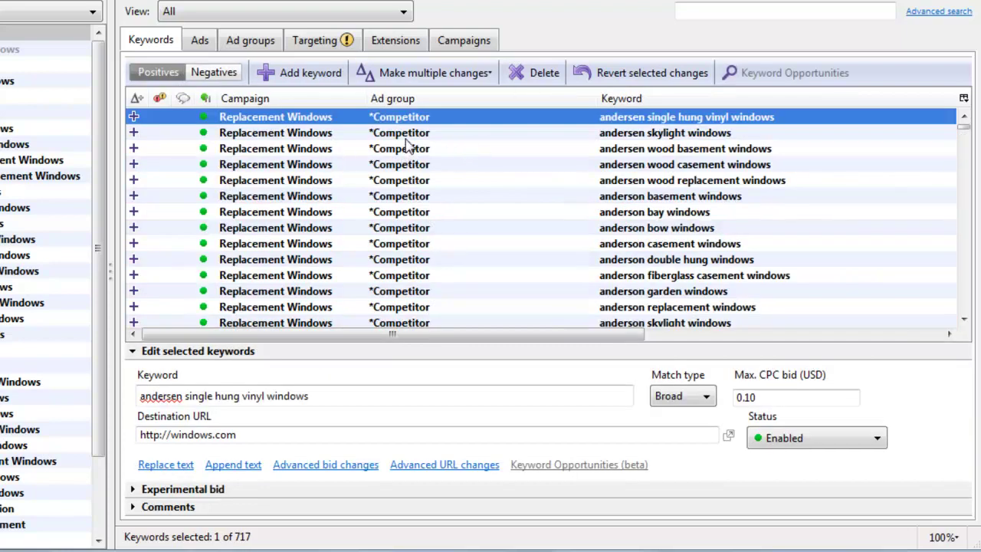
From the Campaigns view, export the whole Replacement Windows account to a CSV spreadsheet, then close Excel
{"action": "left_click", "coordinate": [464, 43]}
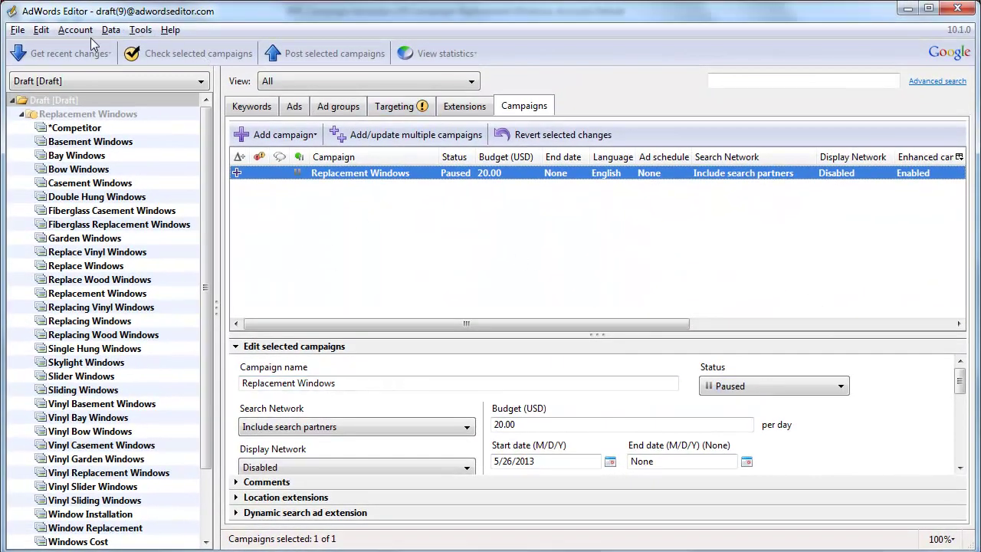
{"action": "left_click", "coordinate": [18, 32]}
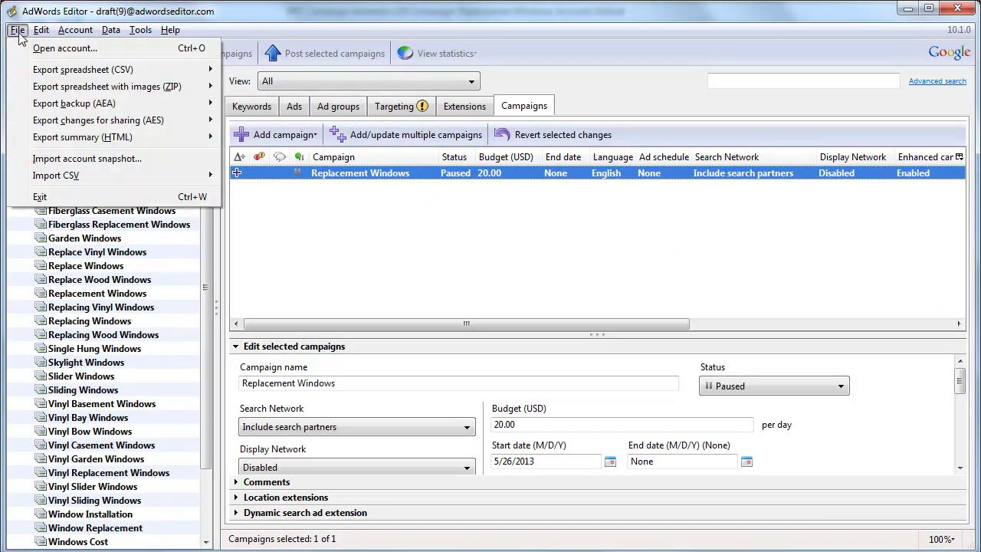
{"action": "left_click", "coordinate": [19, 32]}
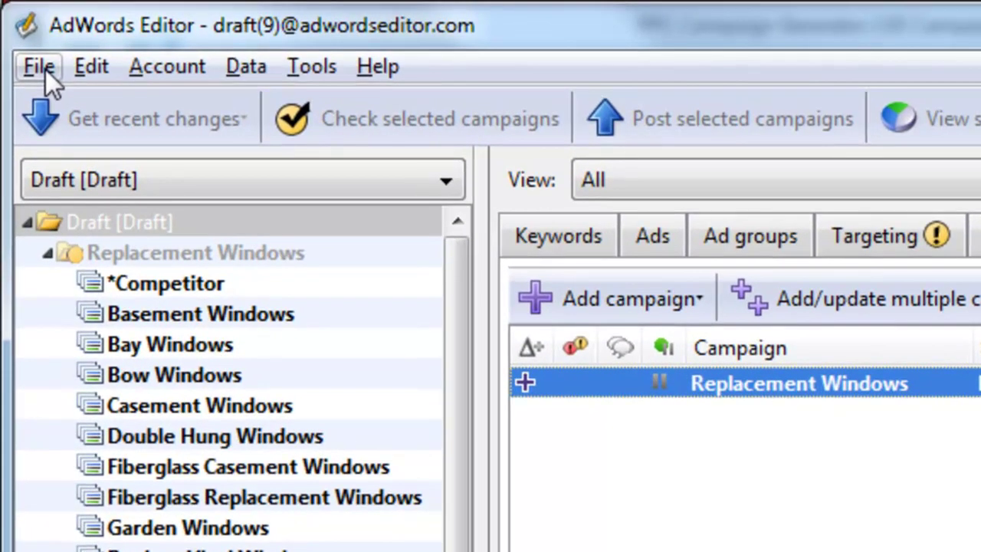
{"action": "left_click", "coordinate": [17, 30]}
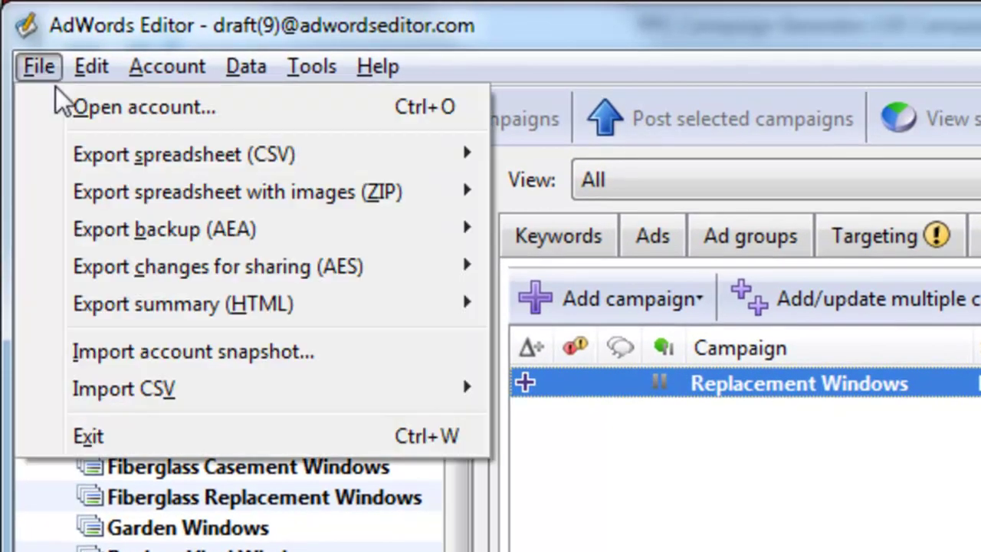
{"action": "mouse_move", "coordinate": [161, 165]}
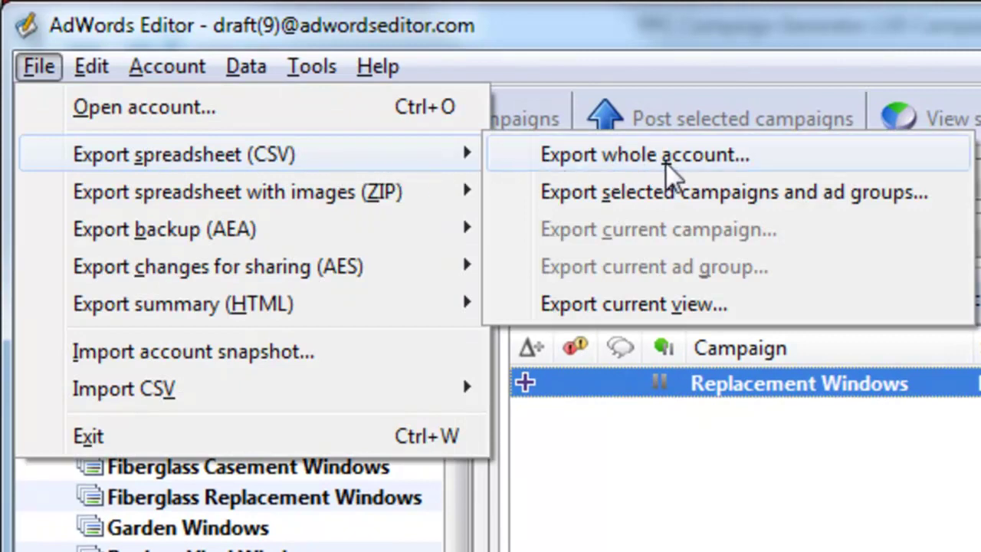
{"action": "left_click", "coordinate": [688, 162]}
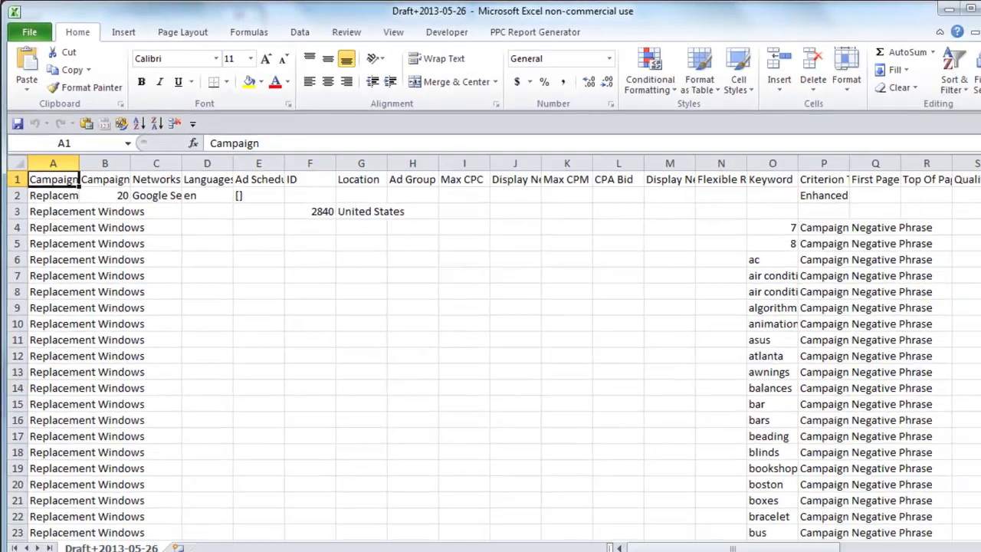
{"action": "left_click", "coordinate": [967, 30]}
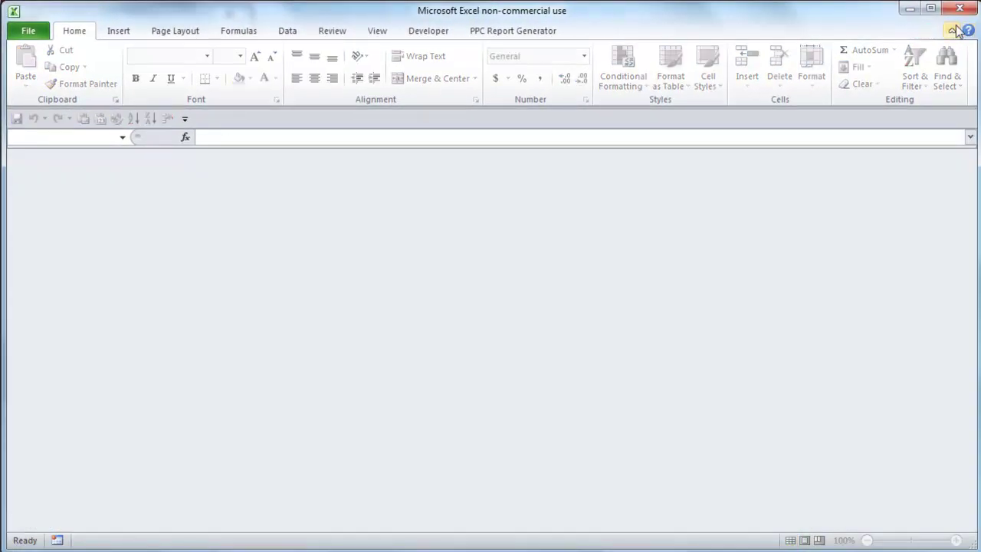
{"action": "left_click", "coordinate": [959, 10]}
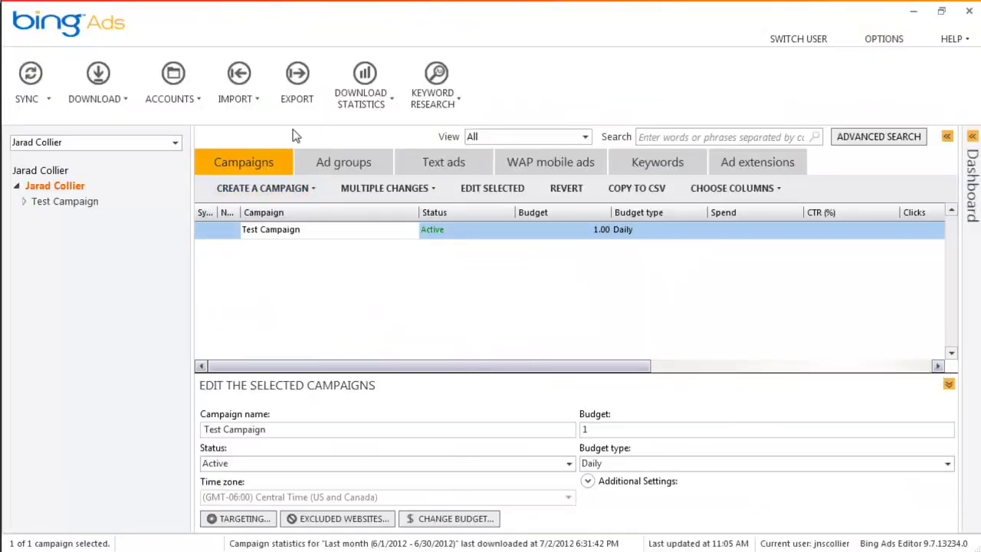
Import the Draft+2013-05-26 AdWords export file from Google and dismiss the import summary
{"action": "left_click", "coordinate": [253, 100]}
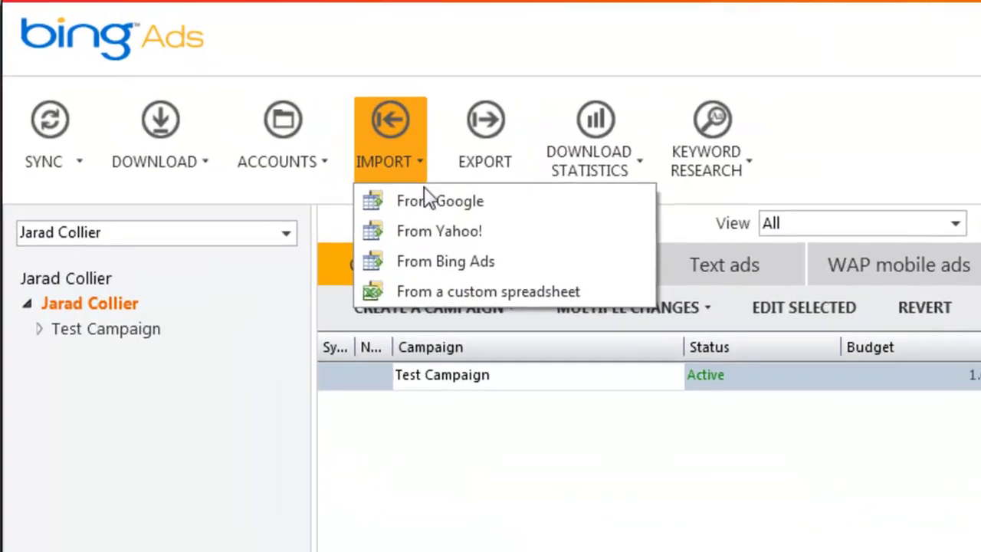
{"action": "left_click", "coordinate": [396, 186]}
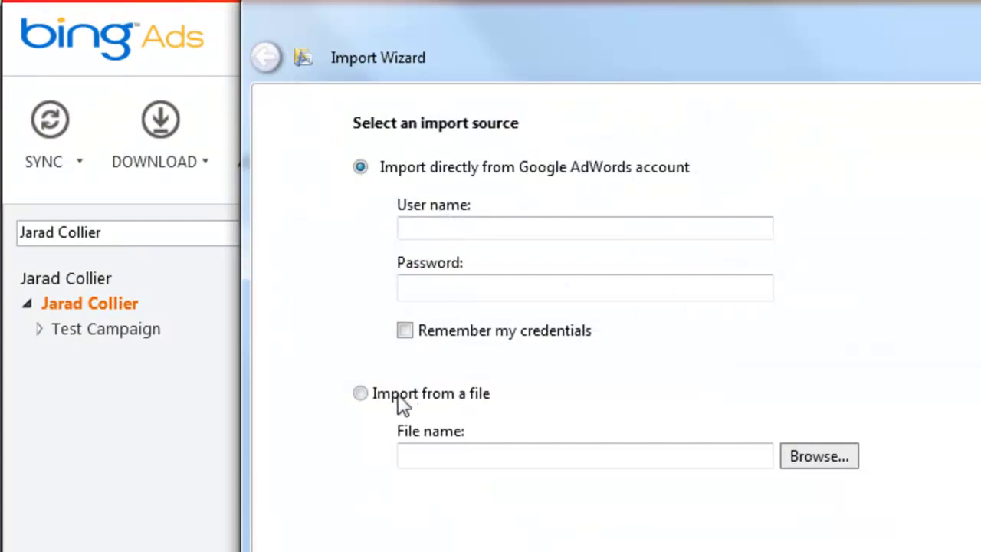
{"action": "left_click", "coordinate": [845, 464]}
{"action": "left_click", "coordinate": [508, 235]}
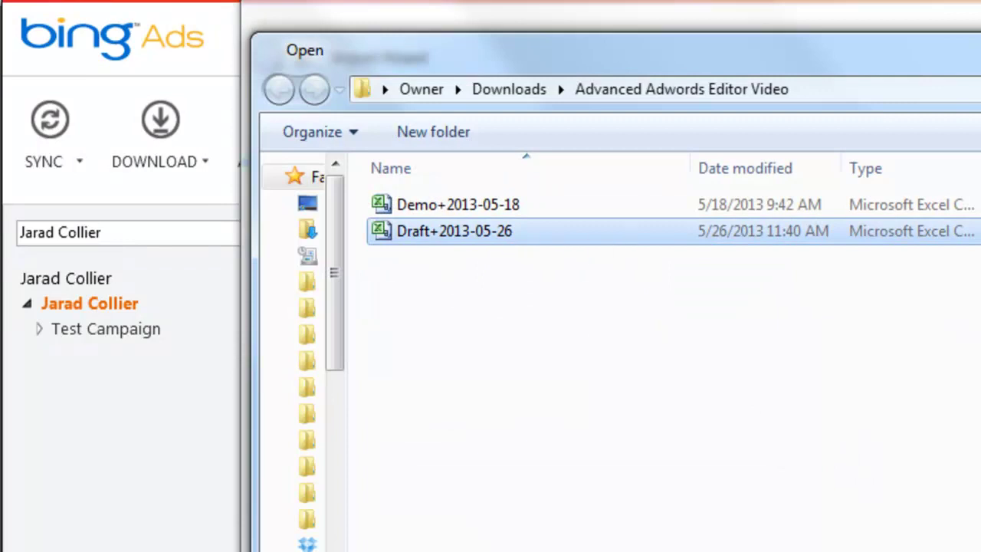
{"action": "key", "text": "Return"}
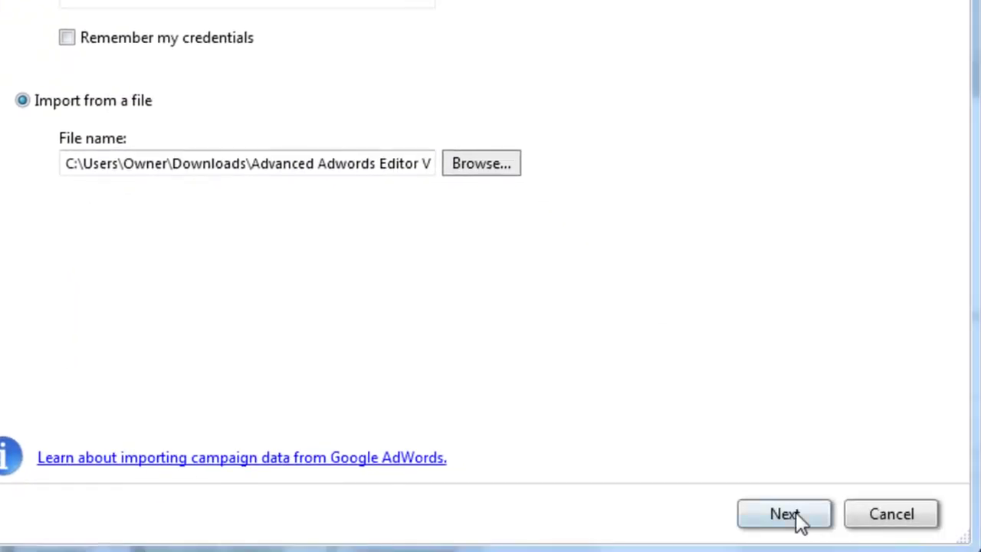
{"action": "left_click", "coordinate": [797, 518]}
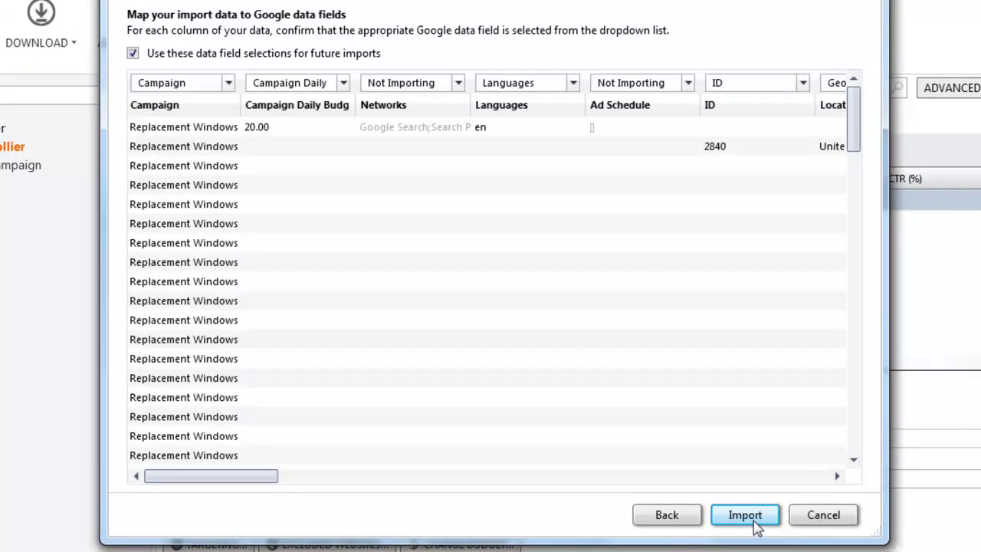
{"action": "left_click", "coordinate": [755, 524]}
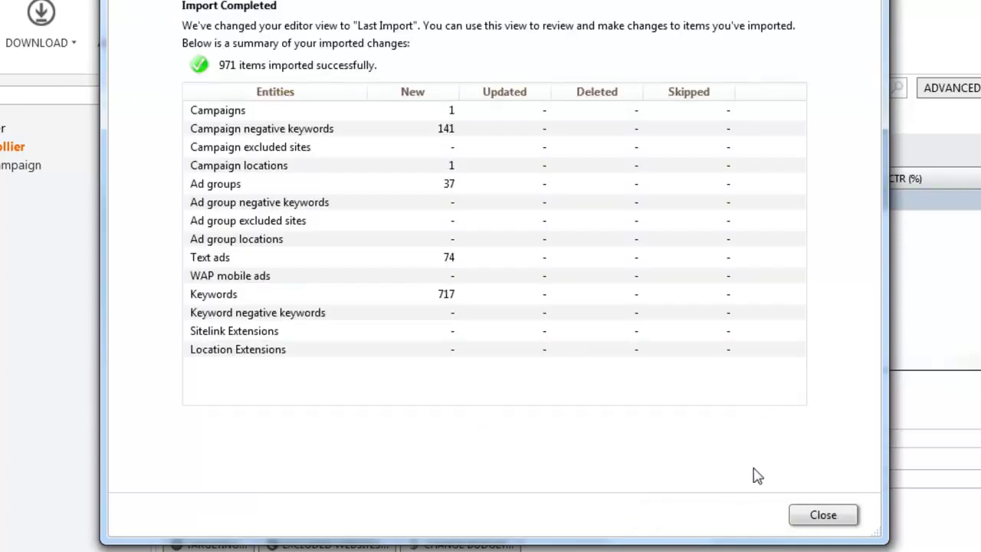
{"action": "left_click", "coordinate": [817, 514]}
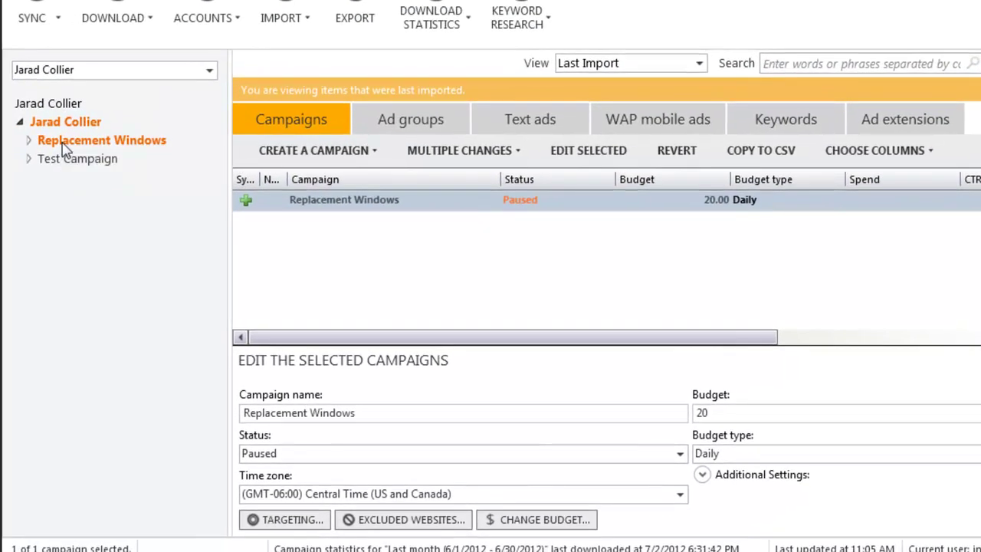
Select the imported Replacement Windows campaign and delete it
{"action": "left_click", "coordinate": [70, 142]}
{"action": "left_click", "coordinate": [29, 142]}
{"action": "left_click", "coordinate": [29, 142]}
{"action": "left_click", "coordinate": [488, 253]}
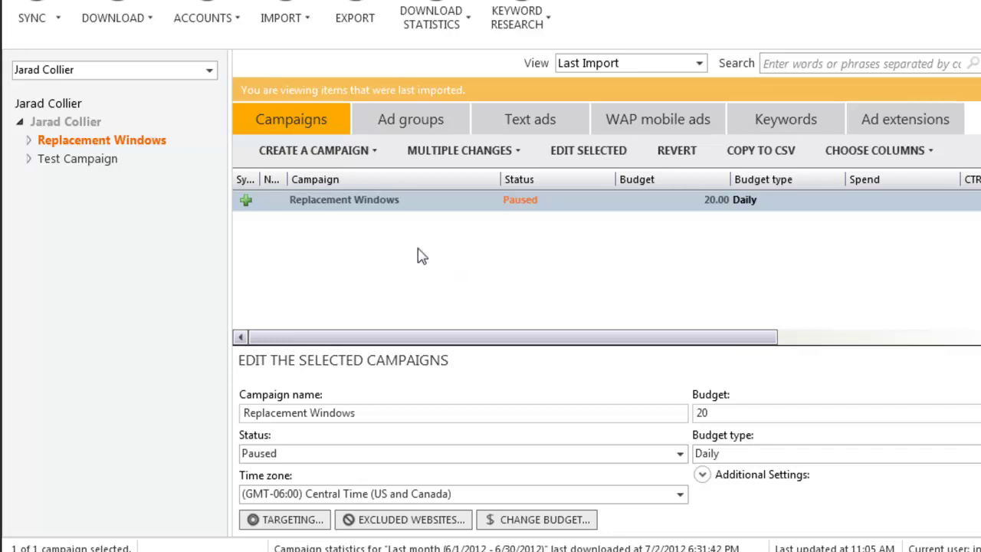
{"action": "key", "text": "Delete"}
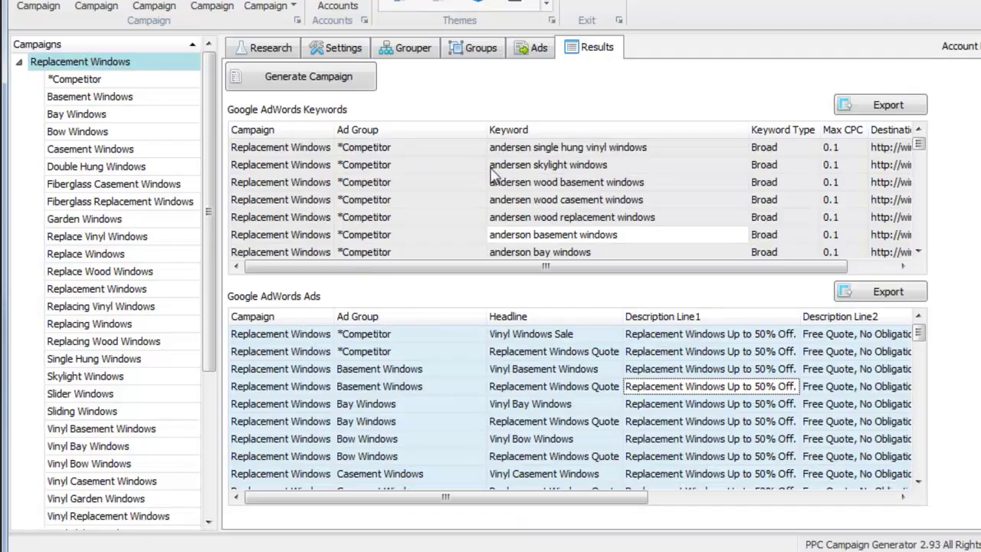
Export the AdWords keywords table as a CSV file named Keywords without opening it, then close the preview
{"action": "left_click", "coordinate": [417, 182]}
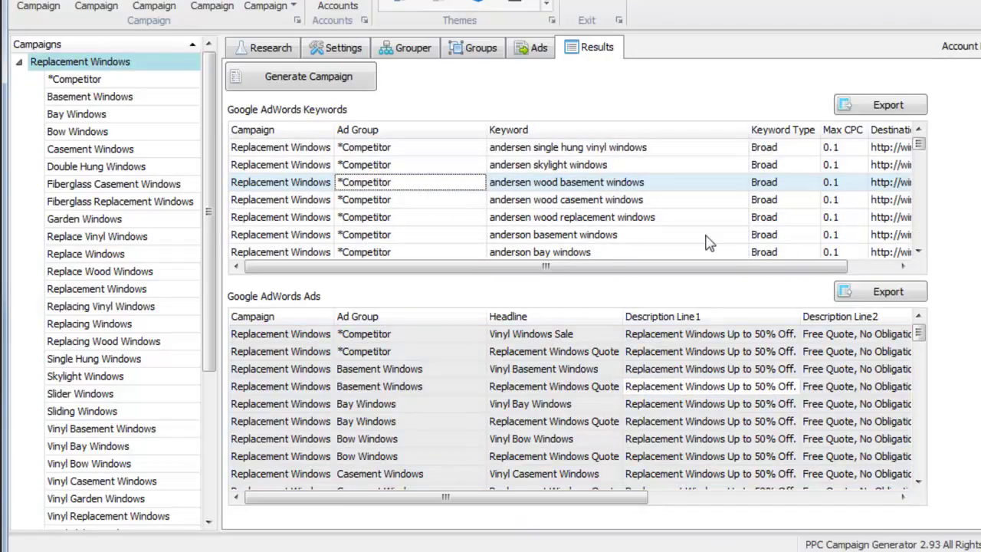
{"action": "left_click", "coordinate": [880, 110]}
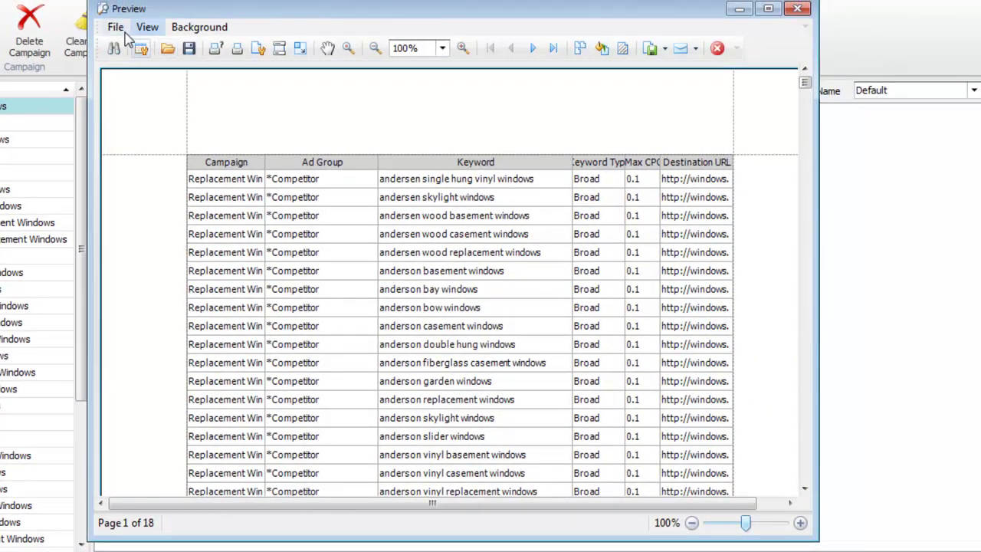
{"action": "left_click", "coordinate": [116, 26]}
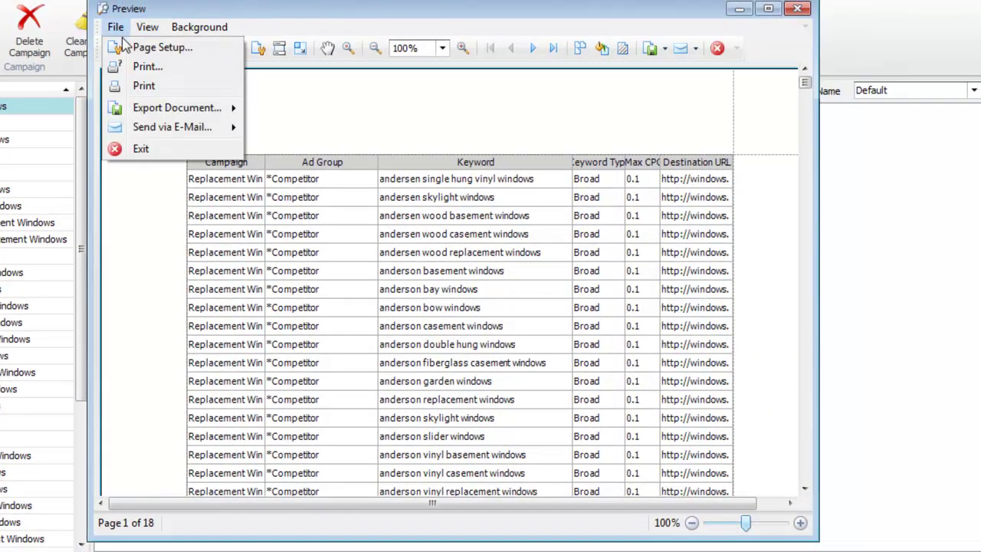
{"action": "mouse_move", "coordinate": [224, 109]}
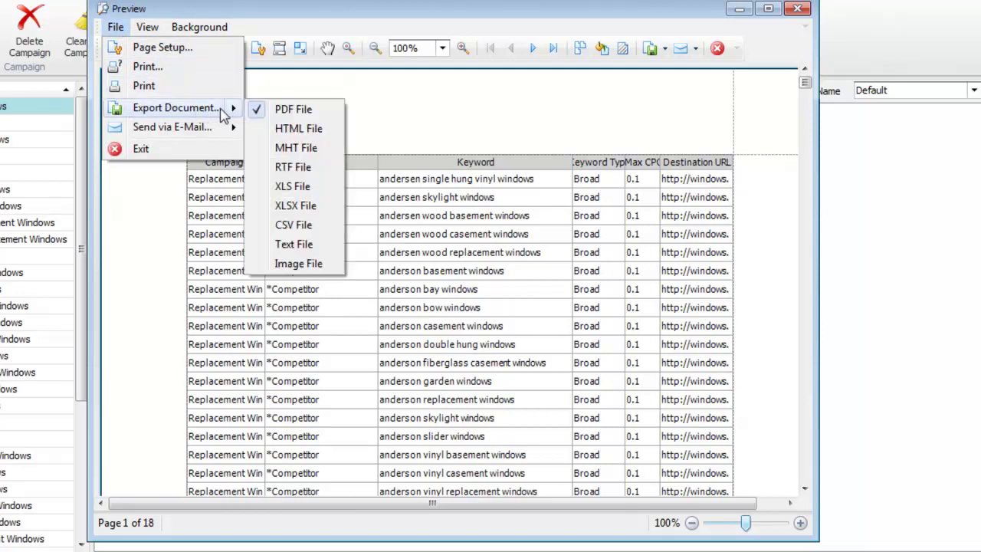
{"action": "left_click", "coordinate": [293, 226]}
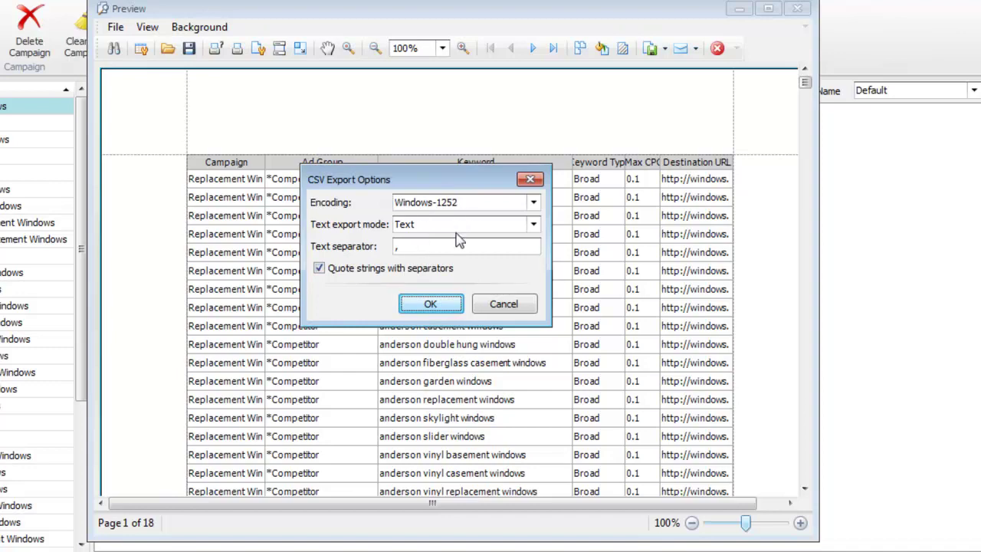
{"action": "left_click", "coordinate": [433, 305]}
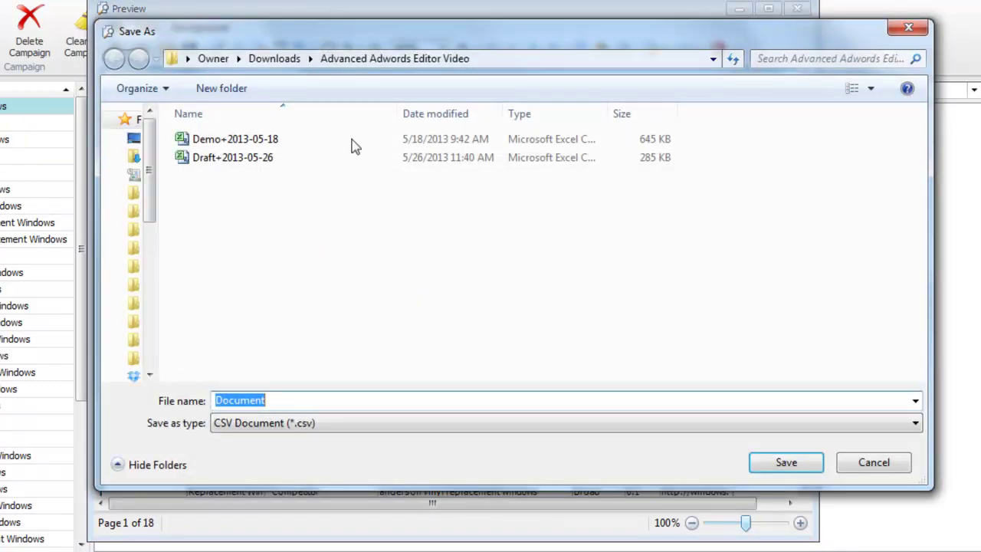
{"action": "double_click", "coordinate": [350, 403]}
{"action": "type", "text": "Keywords"}
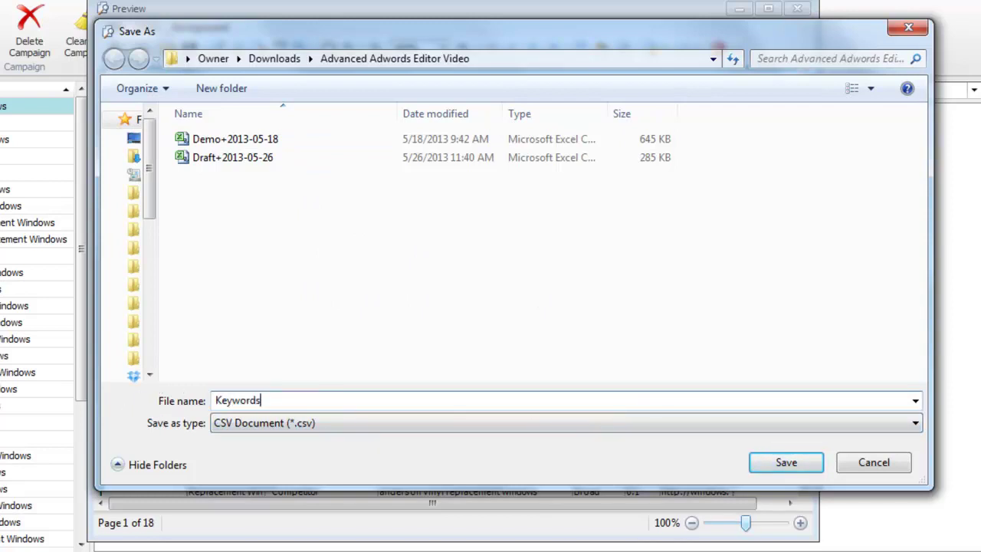
{"action": "left_click", "coordinate": [784, 463]}
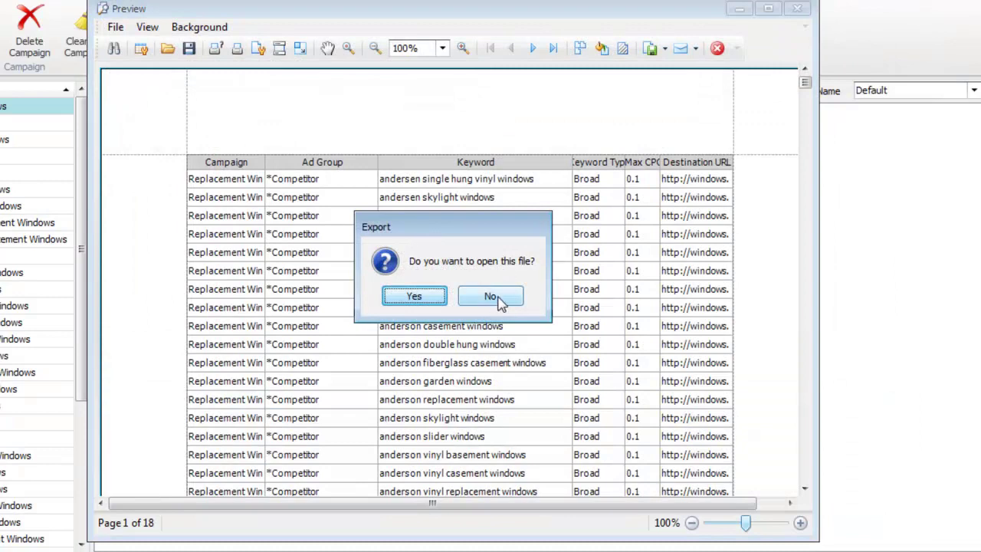
{"action": "left_click", "coordinate": [491, 297]}
{"action": "left_click", "coordinate": [798, 9]}
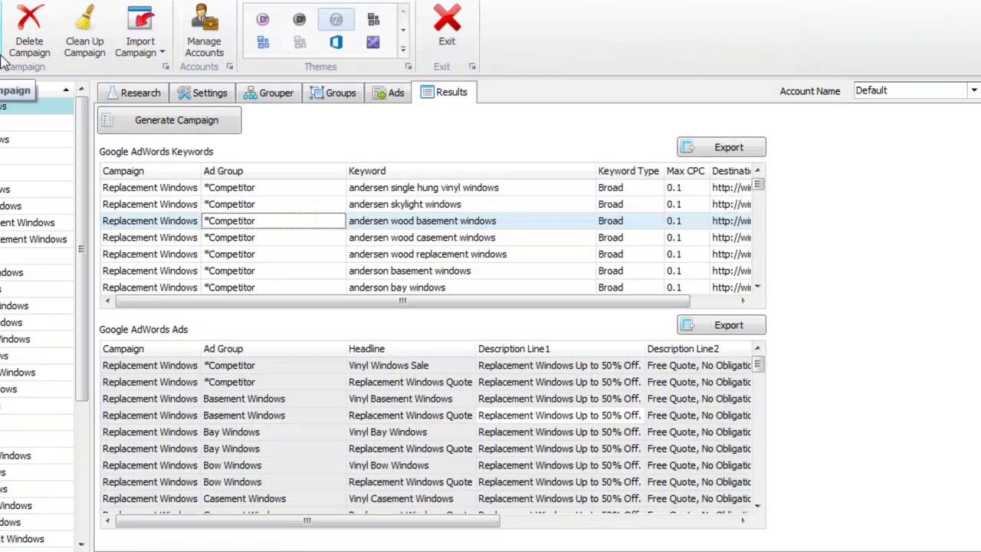
Export the AdWords ads table as an Ads CSV file without opening it, then close the preview
{"action": "left_click", "coordinate": [751, 329]}
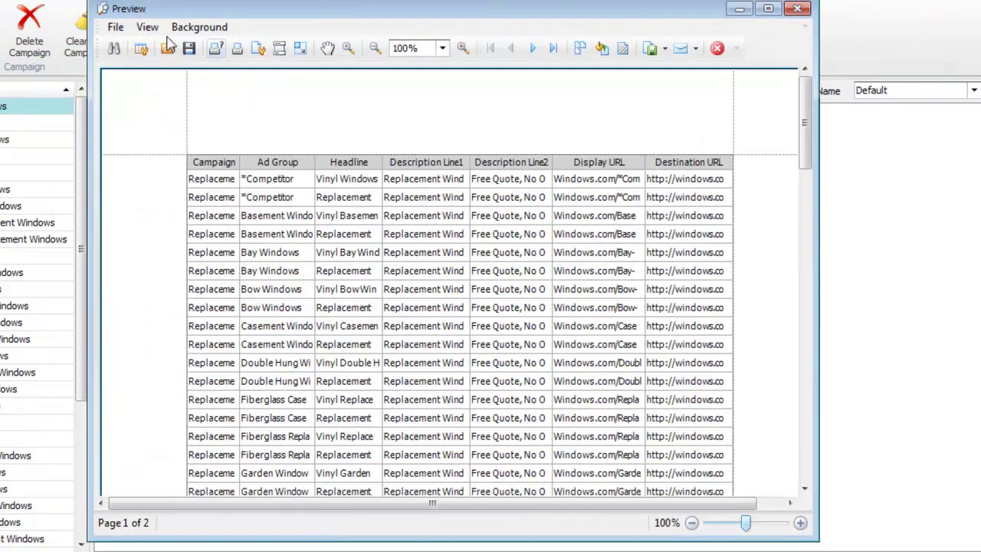
{"action": "left_click", "coordinate": [115, 27]}
{"action": "mouse_move", "coordinate": [214, 111]}
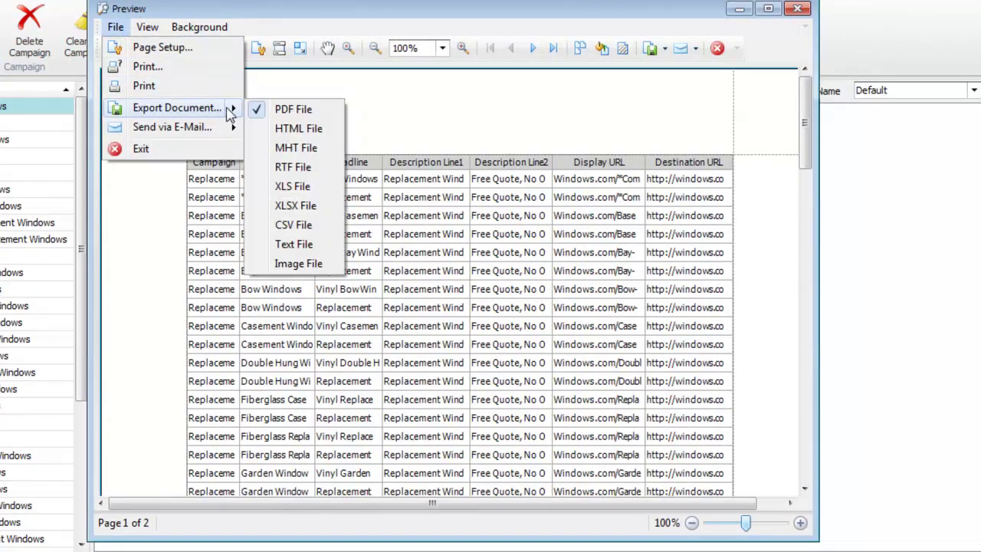
{"action": "left_click", "coordinate": [291, 222]}
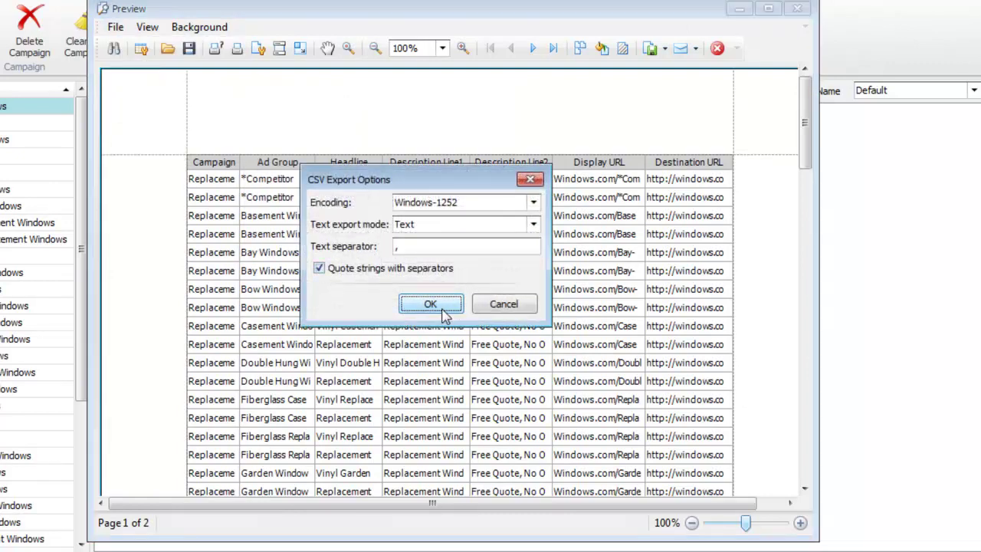
{"action": "left_click", "coordinate": [430, 304]}
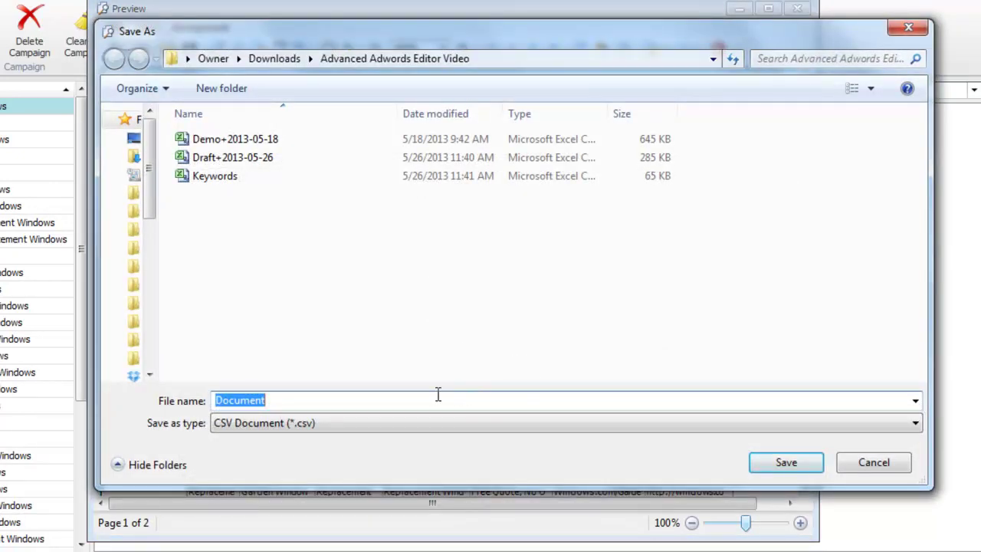
{"action": "type", "text": "Ads"}
{"action": "left_click", "coordinate": [780, 464]}
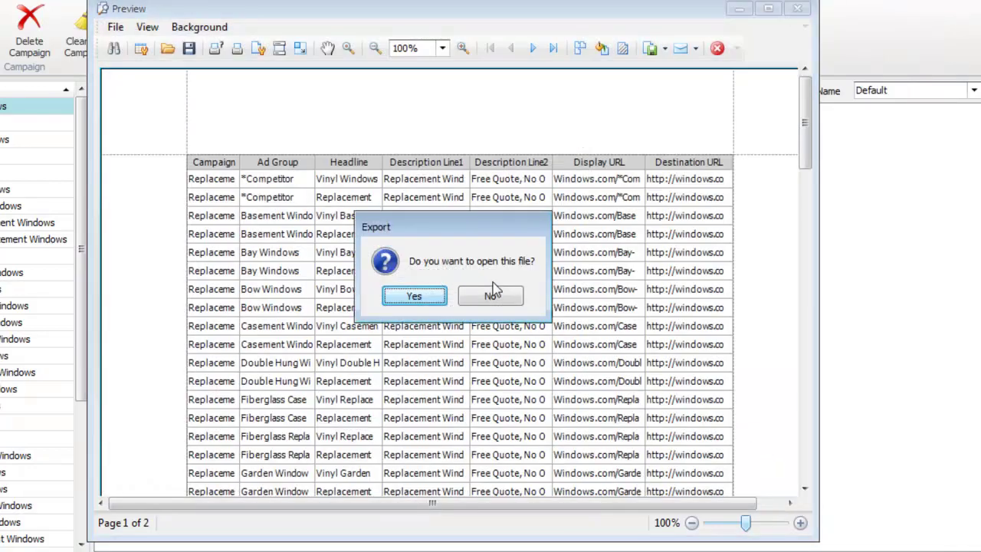
{"action": "left_click", "coordinate": [500, 298]}
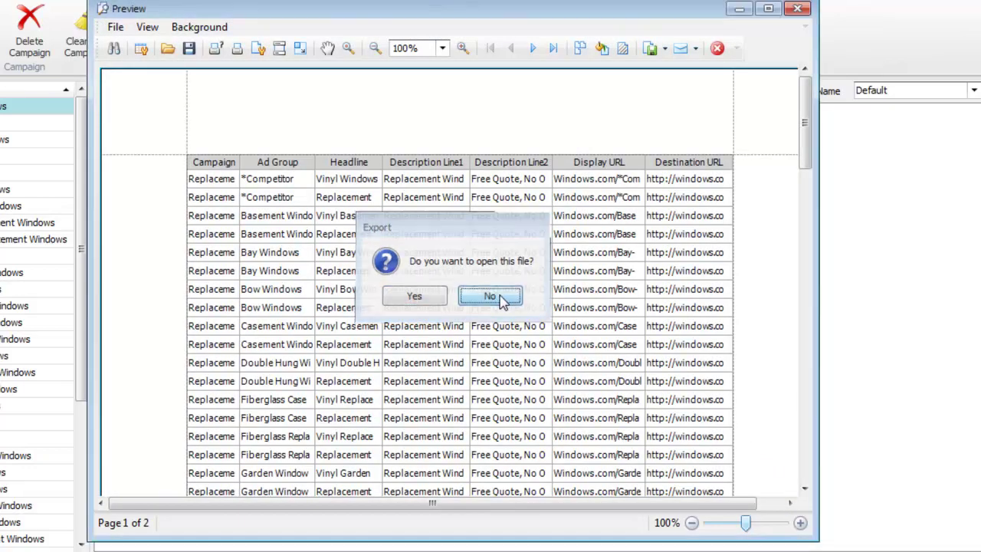
{"action": "left_click", "coordinate": [797, 9]}
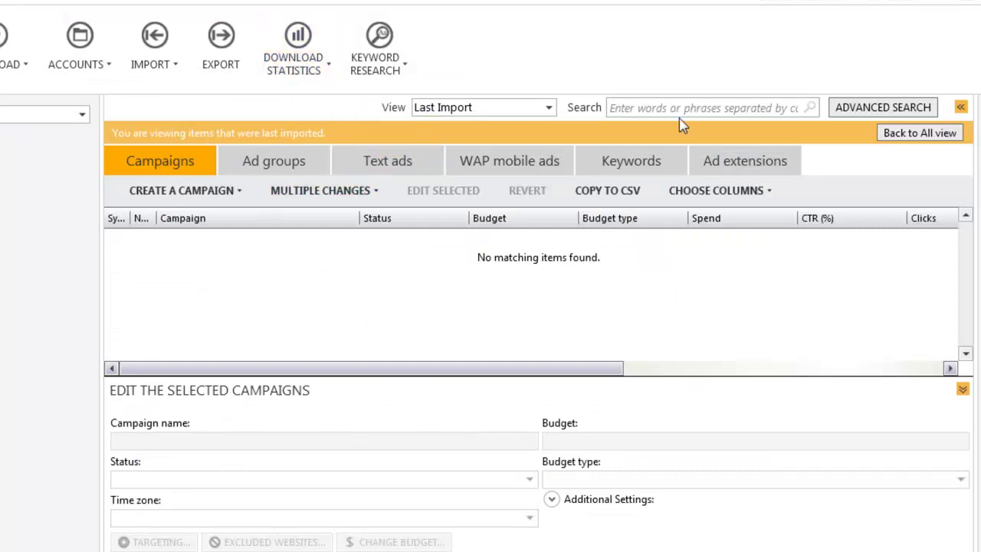
Set the view to All, then import Keywords.csv from Google: 37 ad groups and 717 keywords
{"action": "left_click", "coordinate": [549, 107]}
{"action": "left_click", "coordinate": [430, 128]}
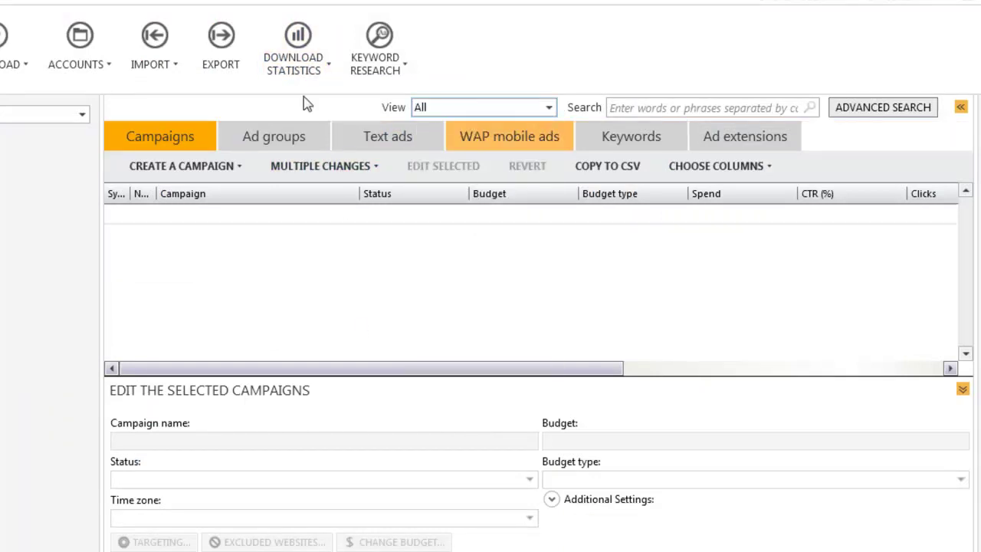
{"action": "left_click", "coordinate": [162, 83]}
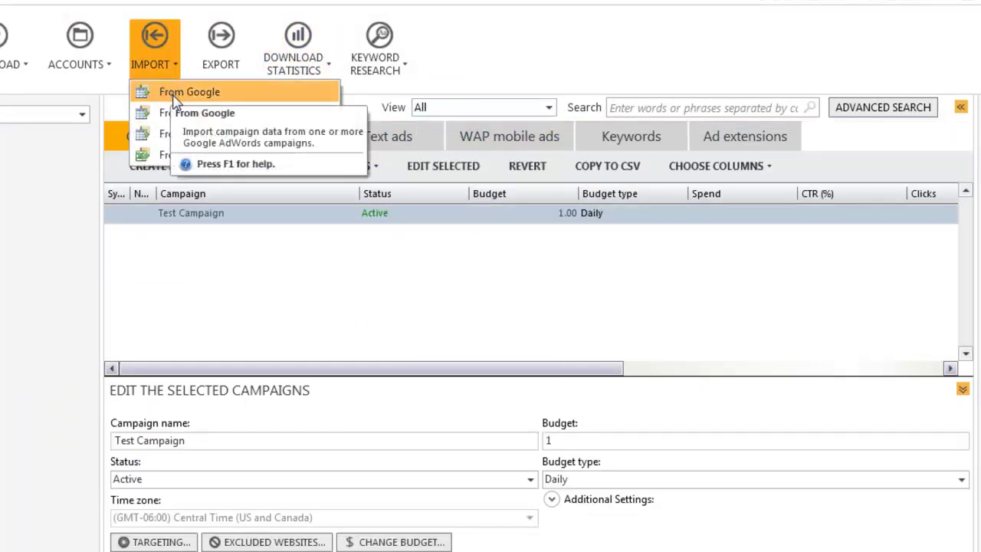
{"action": "left_click", "coordinate": [234, 92]}
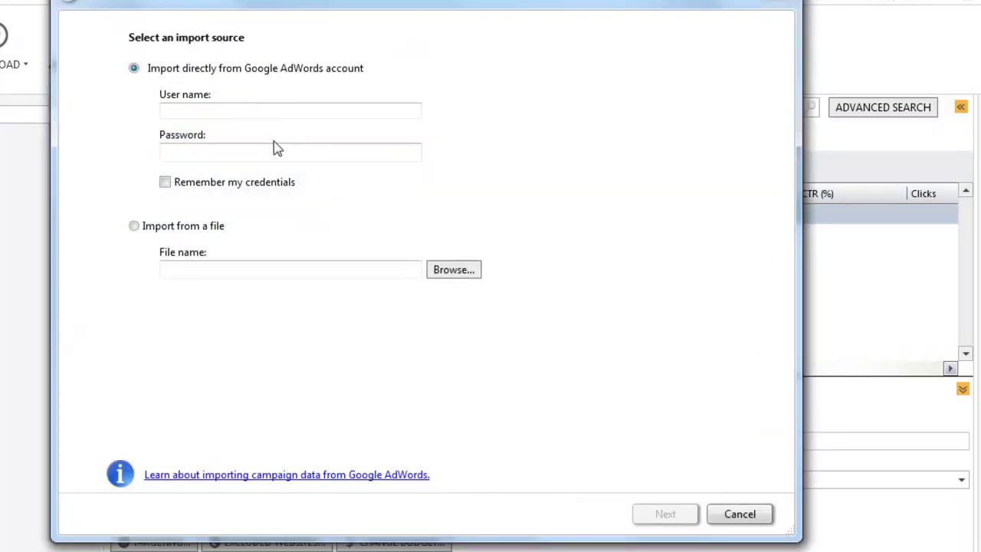
{"action": "left_click", "coordinate": [134, 227]}
{"action": "left_click", "coordinate": [466, 278]}
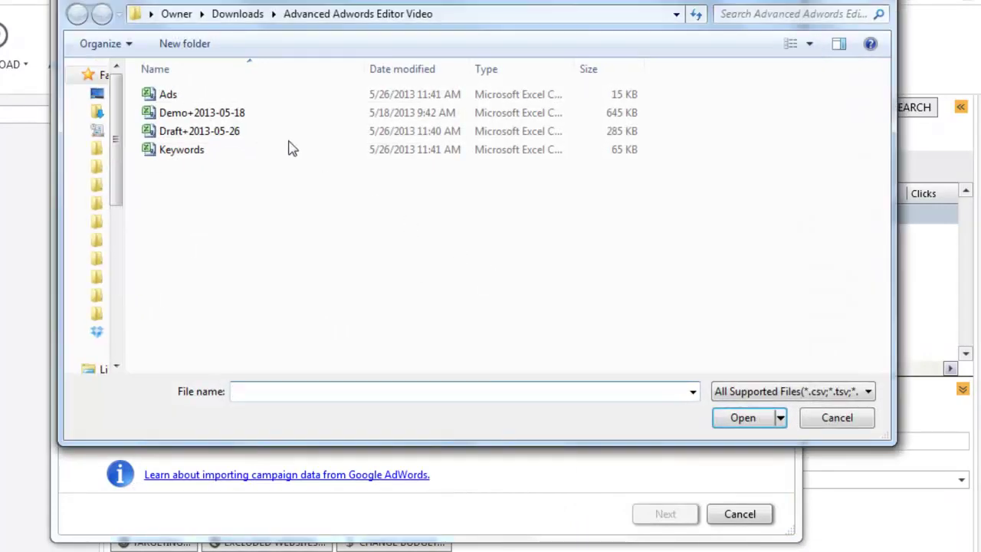
{"action": "left_click", "coordinate": [197, 150]}
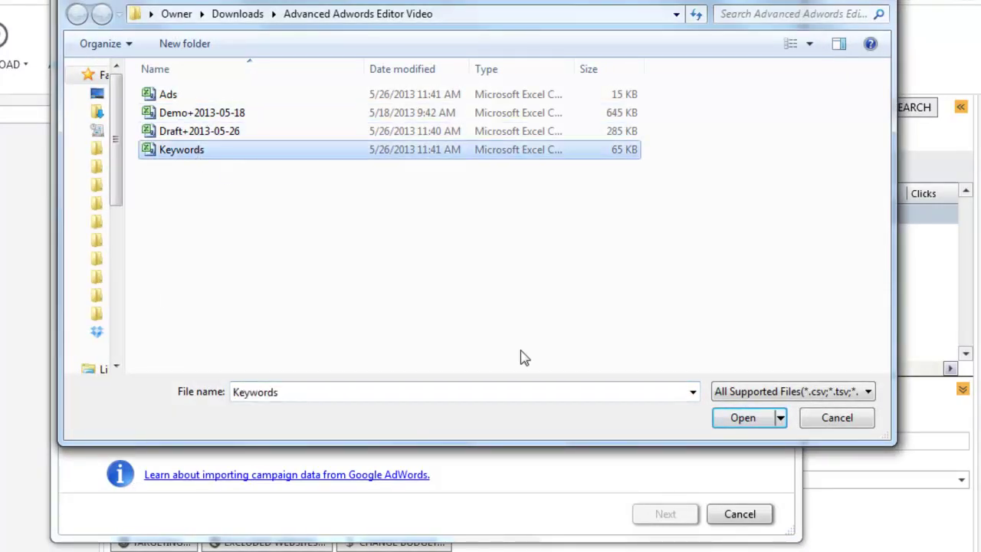
{"action": "left_click", "coordinate": [742, 418]}
{"action": "left_click", "coordinate": [664, 518]}
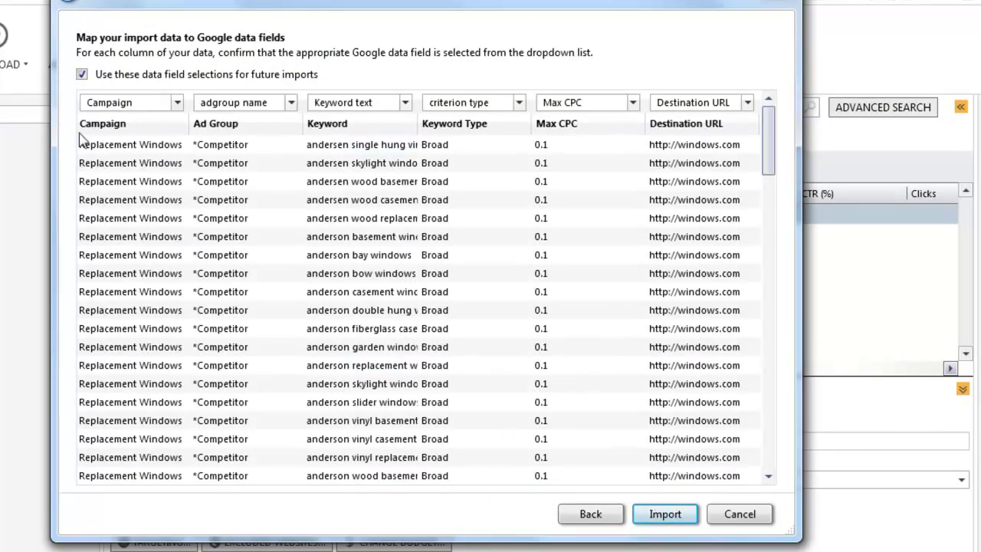
{"action": "left_click", "coordinate": [664, 515]}
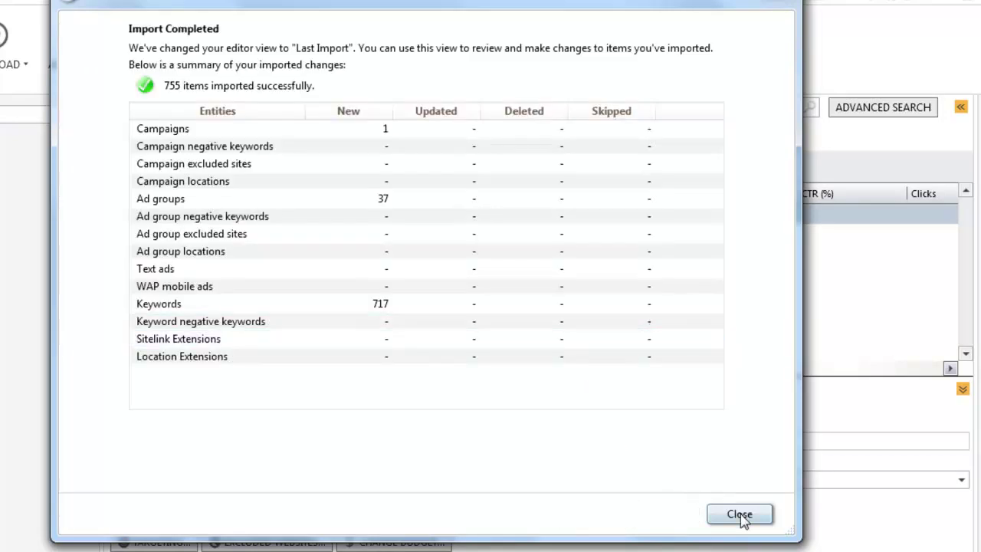
{"action": "left_click", "coordinate": [737, 514]}
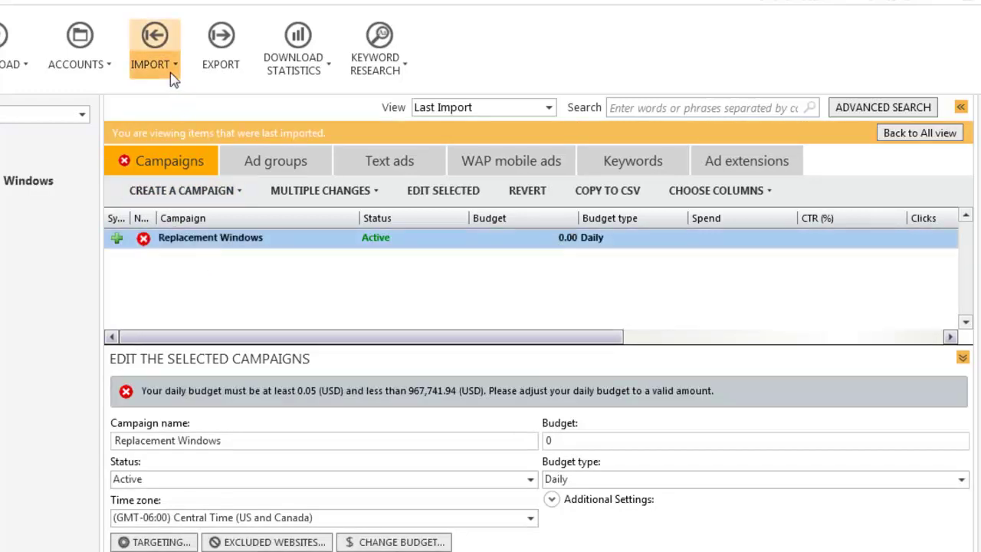
Start a Google import from a file and load the Ads CSV
{"action": "left_click", "coordinate": [170, 72]}
{"action": "left_click", "coordinate": [182, 92]}
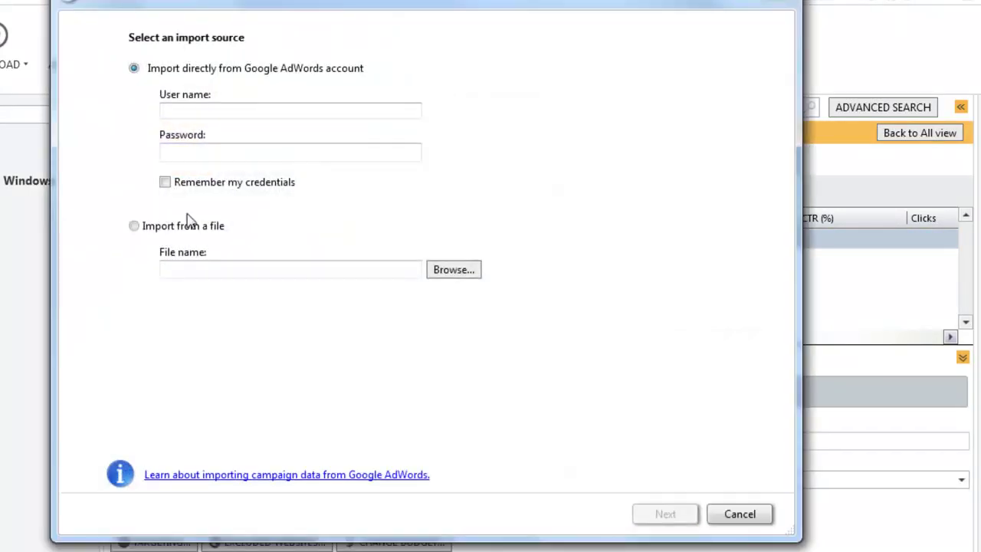
{"action": "left_click", "coordinate": [184, 228]}
{"action": "left_click", "coordinate": [452, 270]}
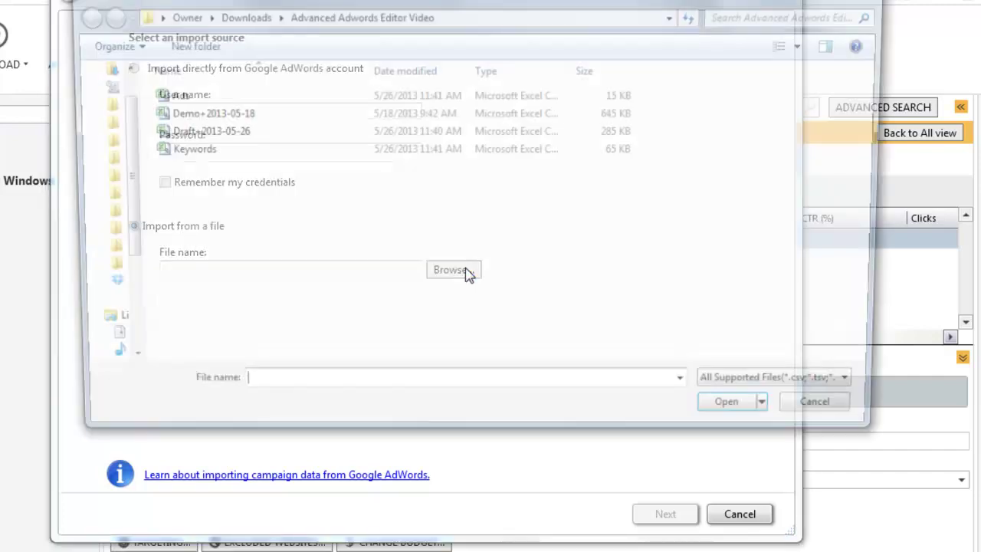
{"action": "left_click", "coordinate": [201, 95]}
{"action": "left_click", "coordinate": [742, 417]}
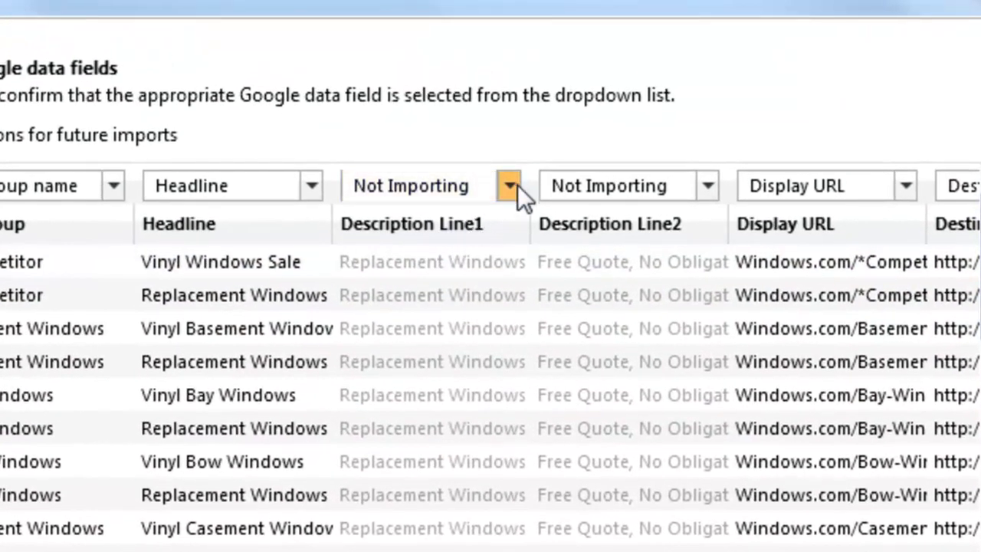
Map the unmapped columns to Description Line 1 and Description Line 2, then run the import
{"action": "left_click", "coordinate": [510, 186]}
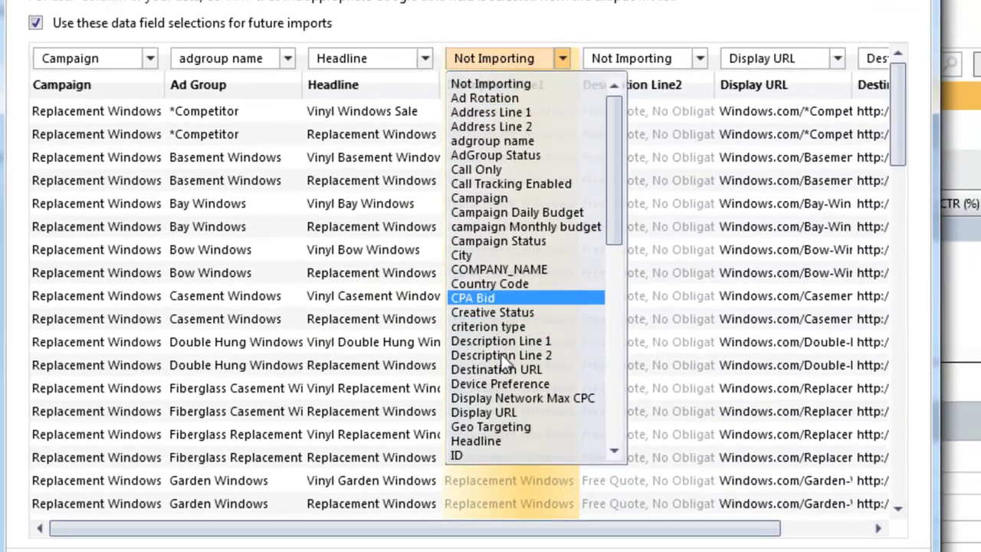
{"action": "left_click", "coordinate": [504, 341]}
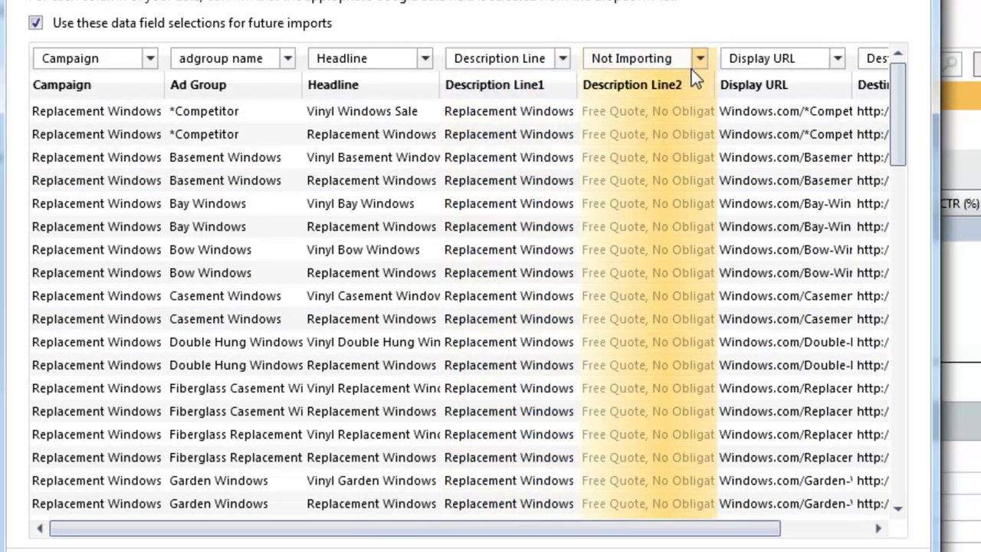
{"action": "left_click", "coordinate": [695, 64]}
{"action": "left_click", "coordinate": [702, 353]}
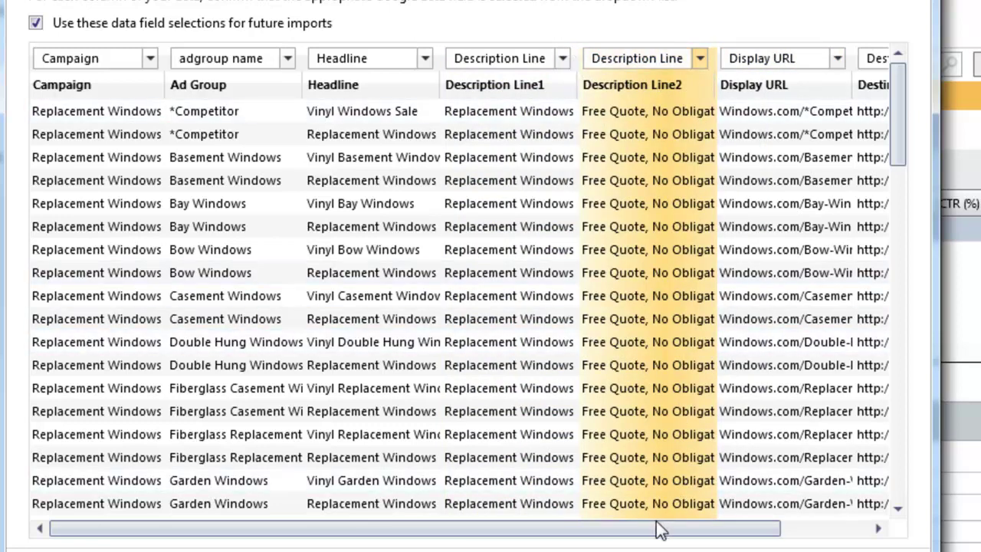
{"action": "left_click_drag", "start_coordinate": [657, 527], "coordinate": [900, 541]}
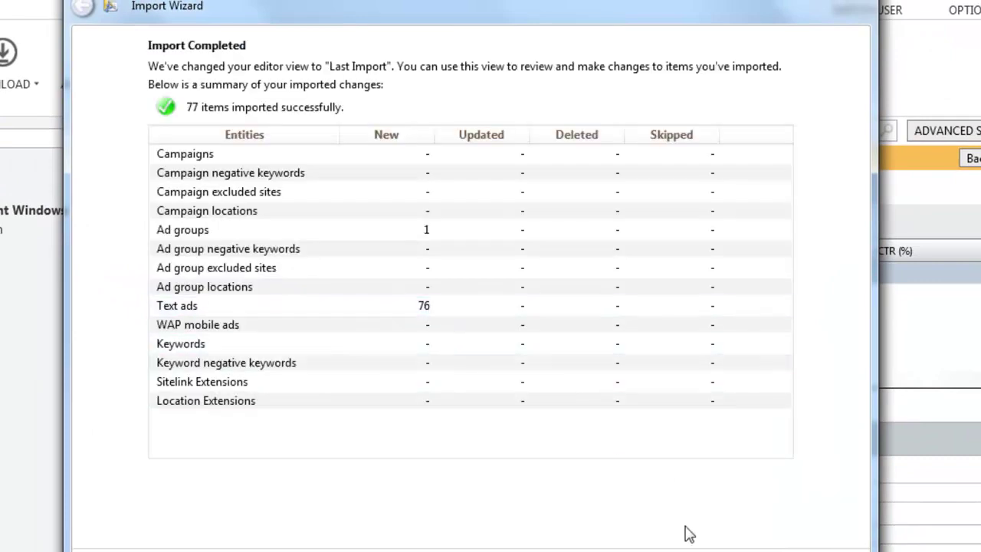
{"action": "key", "text": "Return"}
List the account's ad groups with Replacement Windows expanded in the tree, opening the View filter
{"action": "left_click", "coordinate": [23, 210]}
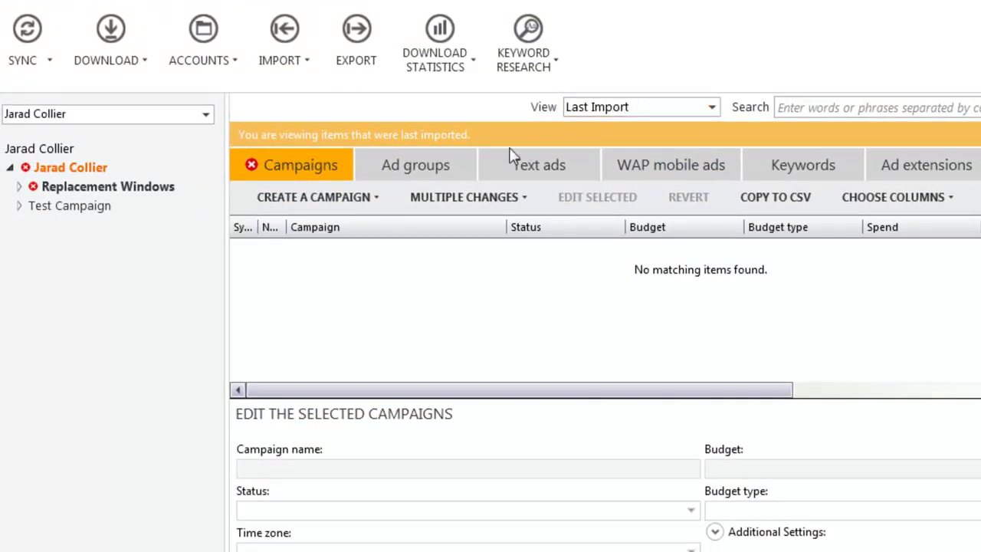
{"action": "left_click", "coordinate": [420, 161]}
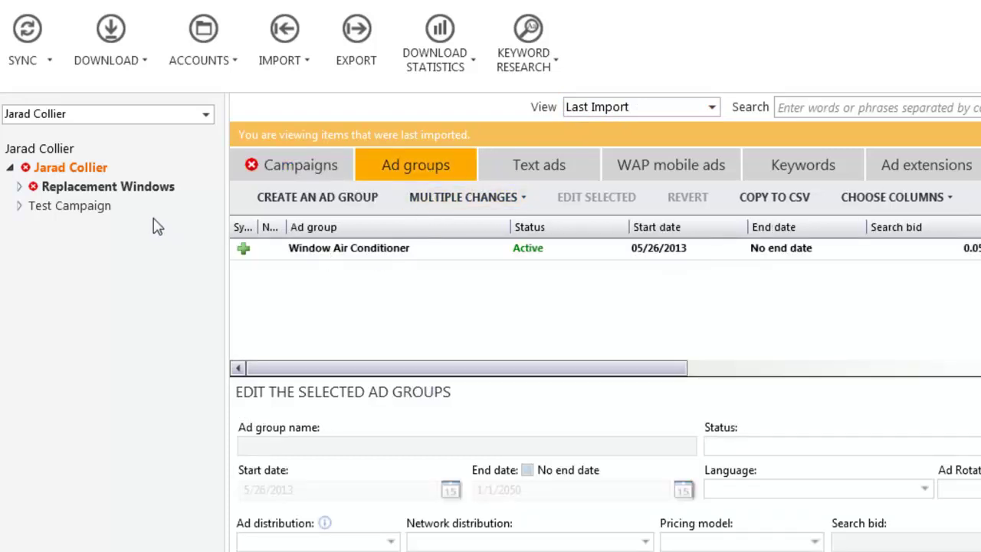
{"action": "left_click", "coordinate": [107, 186]}
{"action": "left_click", "coordinate": [17, 188]}
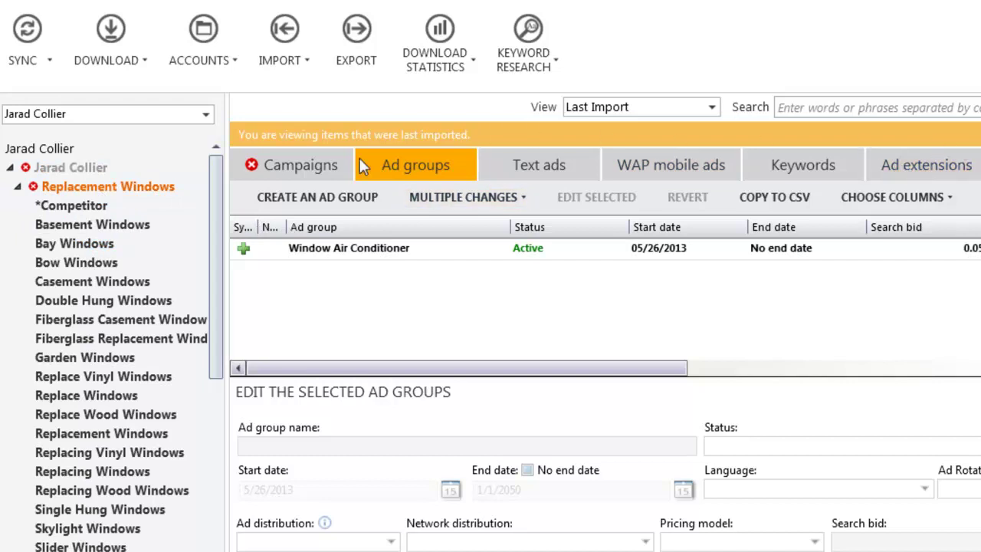
{"action": "left_click", "coordinate": [90, 170]}
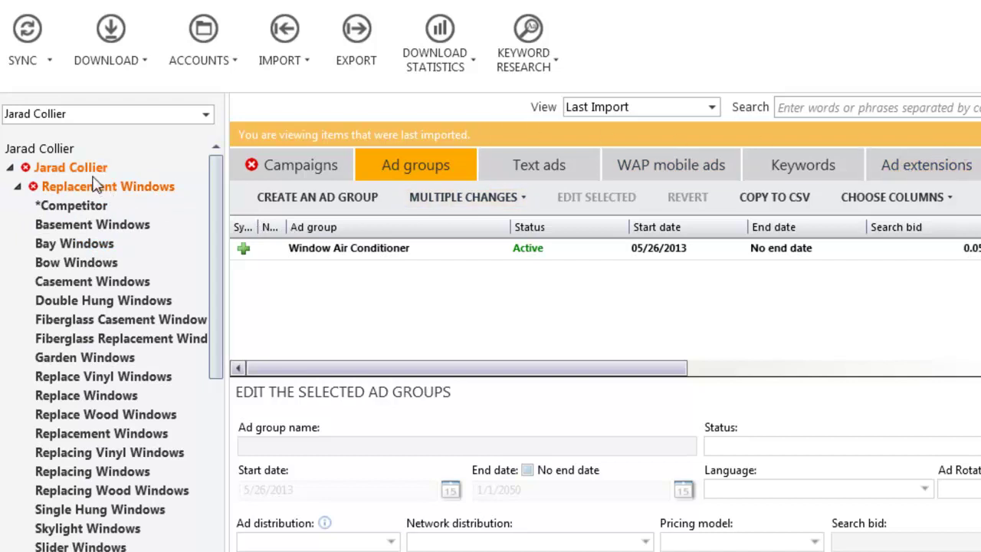
{"action": "left_click", "coordinate": [598, 106]}
Switch the view to All and give Replacement Windows a daily budget of 20
{"action": "left_click", "coordinate": [591, 132]}
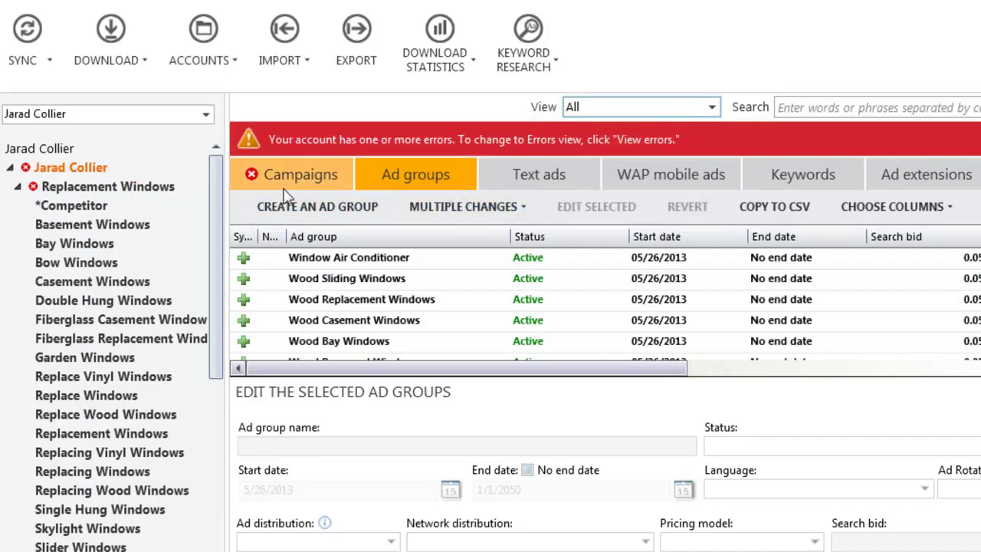
{"action": "left_click", "coordinate": [94, 187]}
{"action": "left_click", "coordinate": [276, 170]}
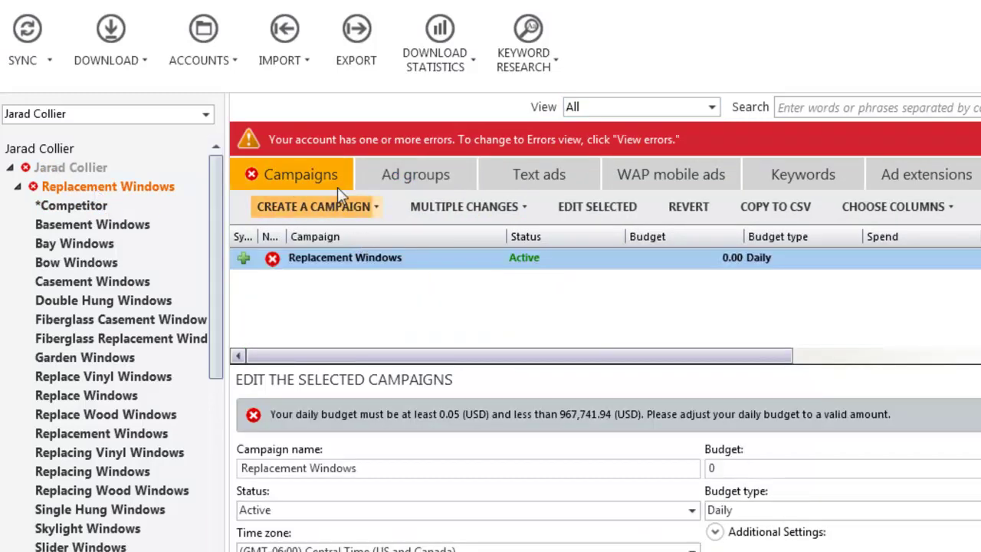
{"action": "left_click", "coordinate": [721, 469]}
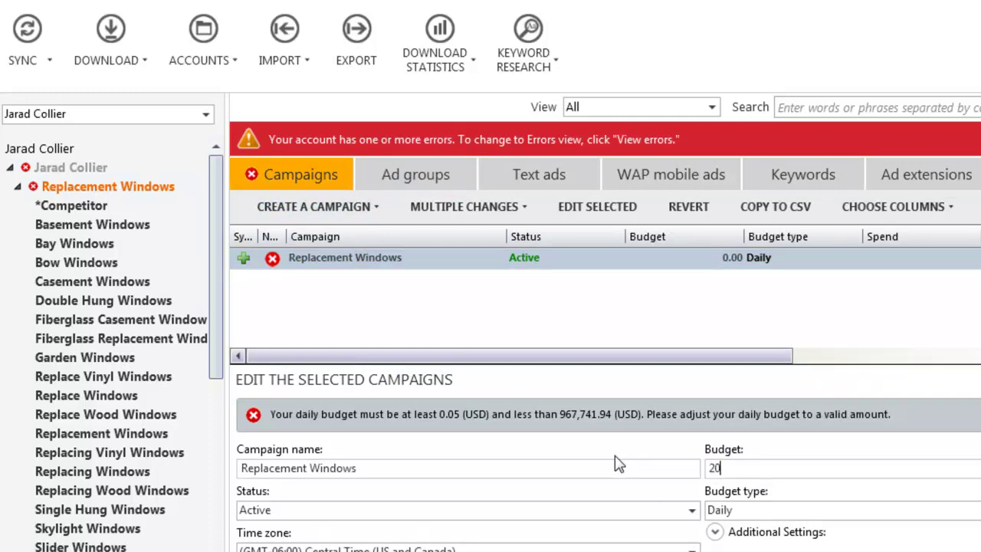
{"action": "left_click", "coordinate": [665, 331]}
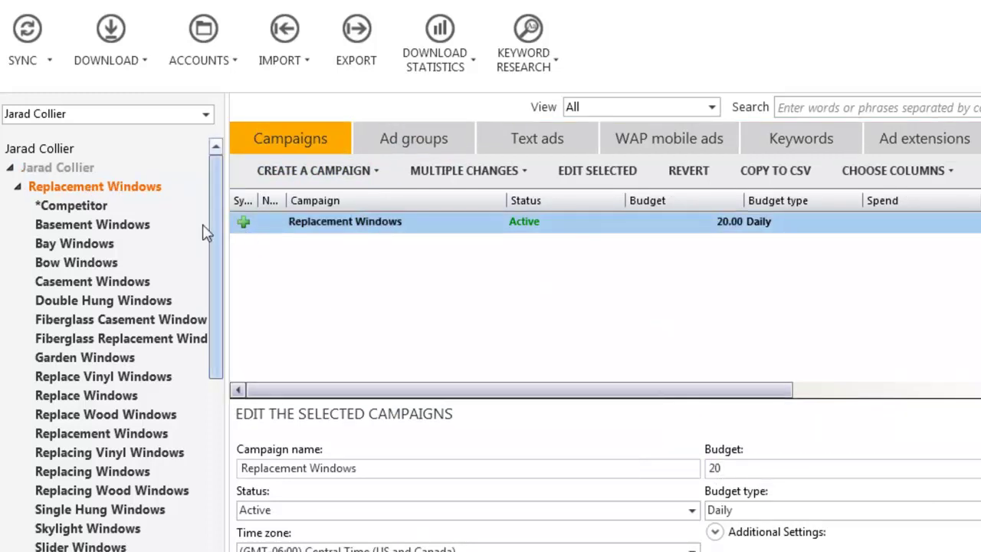
Select all ad groups and replace their 0.05 search bid with 4
{"action": "left_click", "coordinate": [388, 149]}
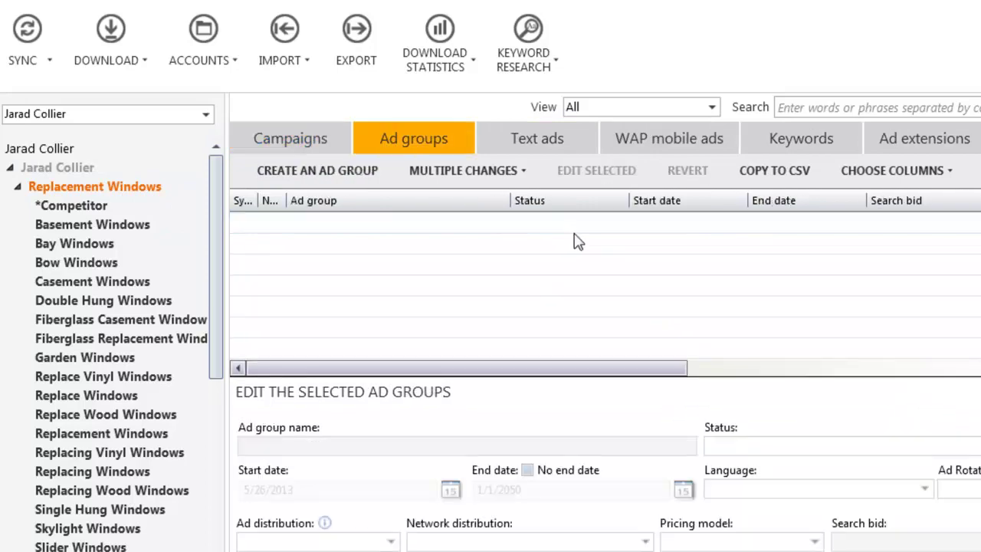
{"action": "left_click", "coordinate": [850, 265]}
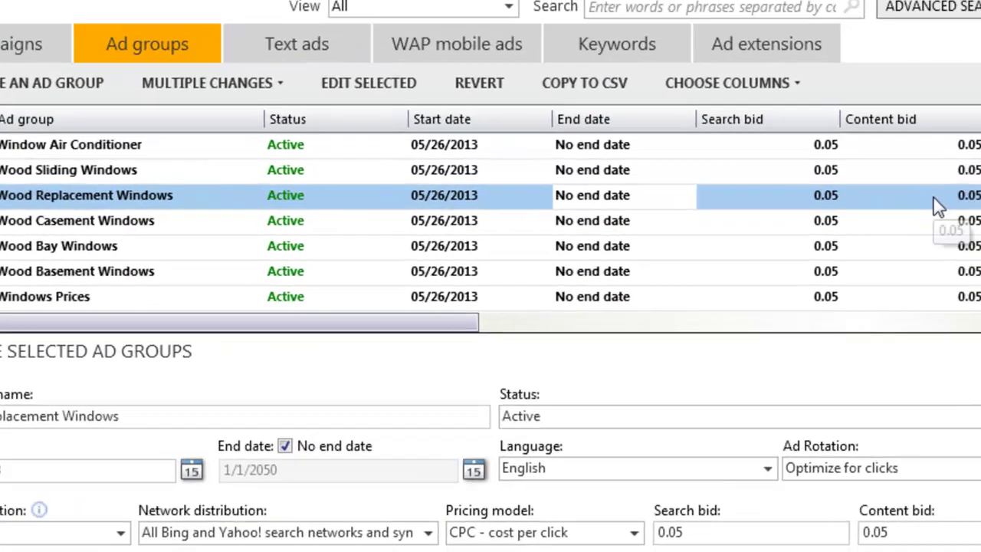
{"action": "key", "text": "ctrl+a"}
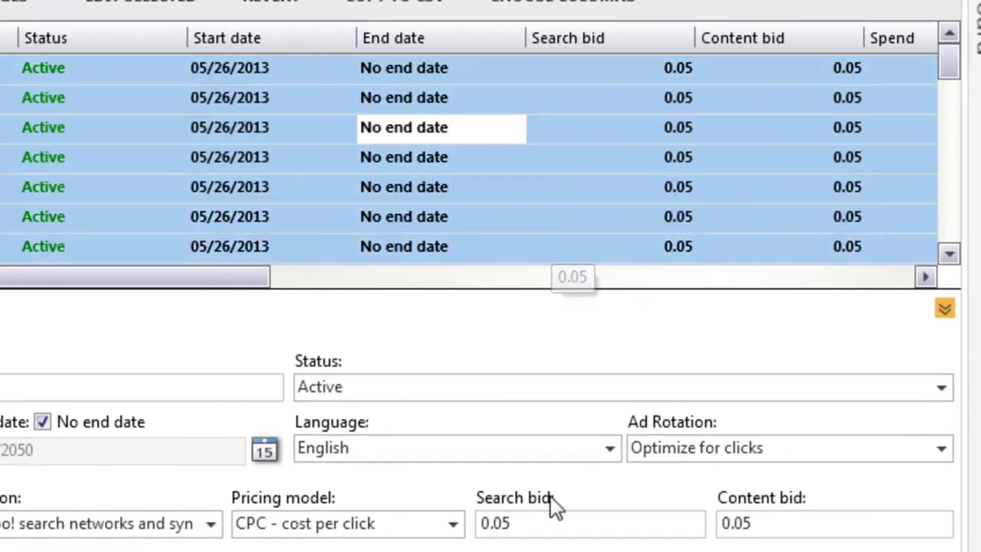
{"action": "left_click", "coordinate": [532, 522]}
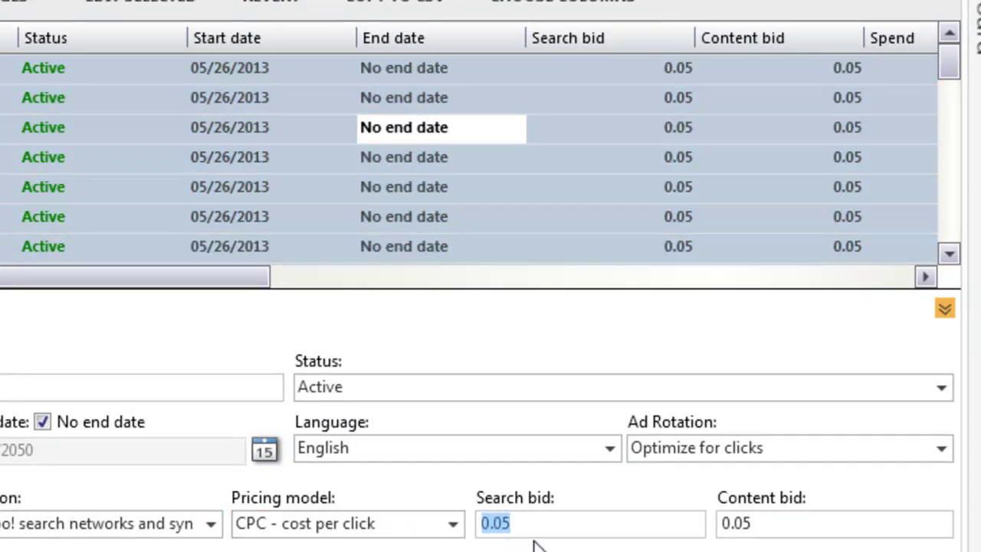
{"action": "left_click", "coordinate": [550, 522]}
{"action": "left_click_drag", "start_coordinate": [541, 522], "coordinate": [478, 522]}
{"action": "type", "text": "4"}
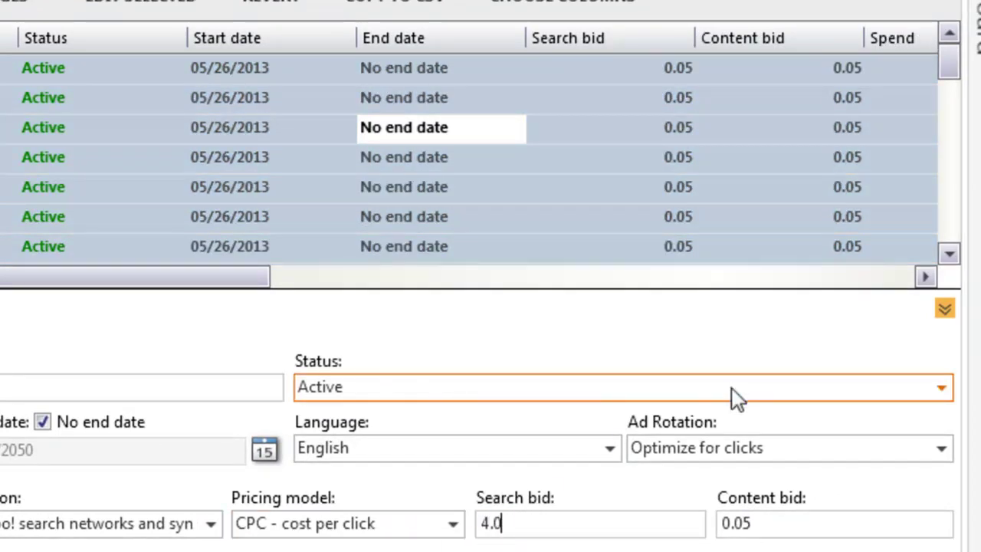
{"action": "key", "text": "Return"}
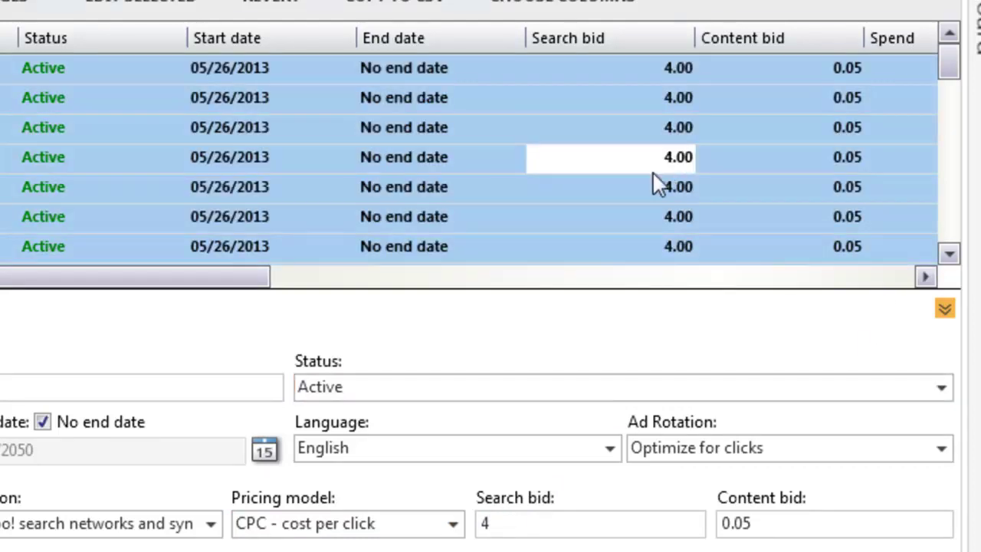
Check individual bids, then reselect all ad groups and change their search bid to 2.50
{"action": "left_click", "coordinate": [571, 138]}
{"action": "left_click", "coordinate": [571, 158]}
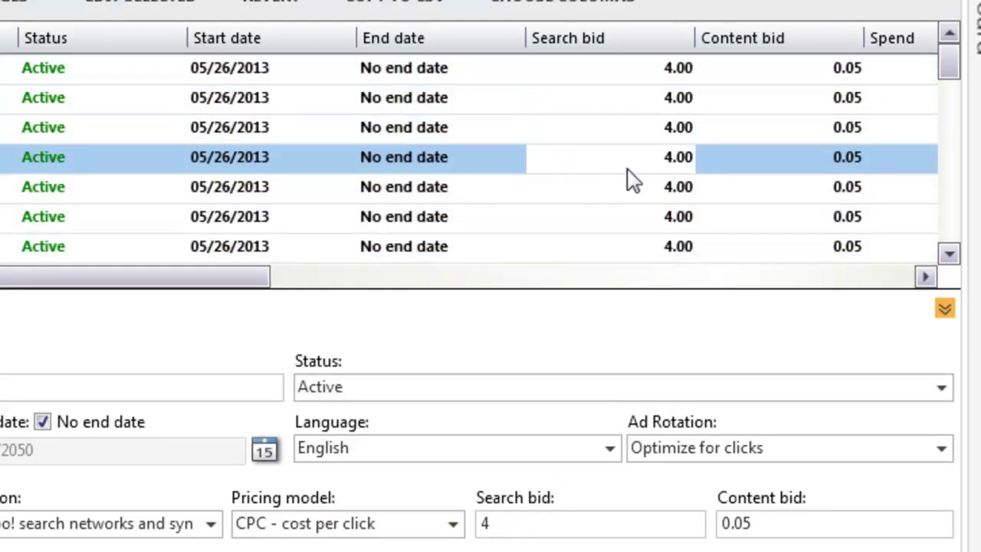
{"action": "left_click", "coordinate": [549, 139]}
{"action": "key", "text": "ctrl+a"}
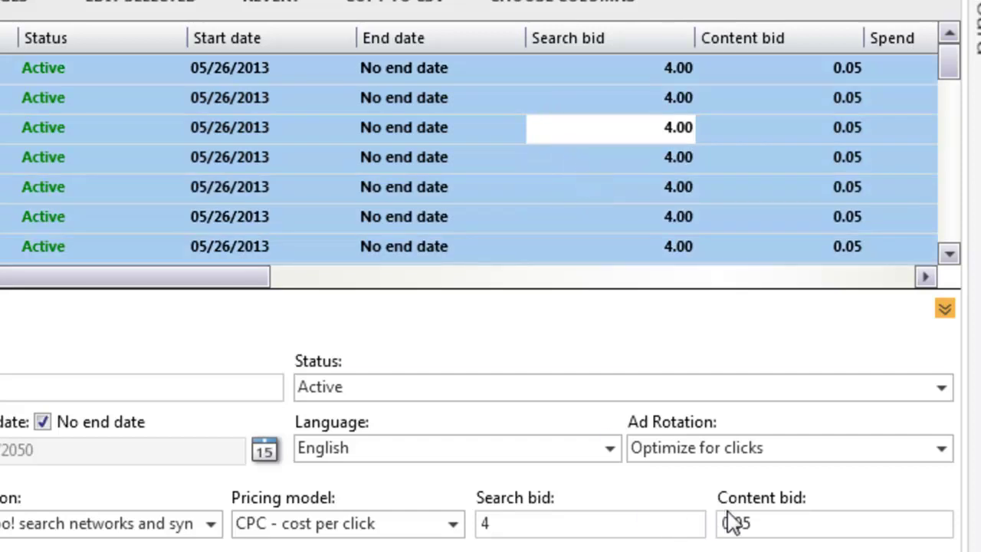
{"action": "left_click", "coordinate": [580, 523]}
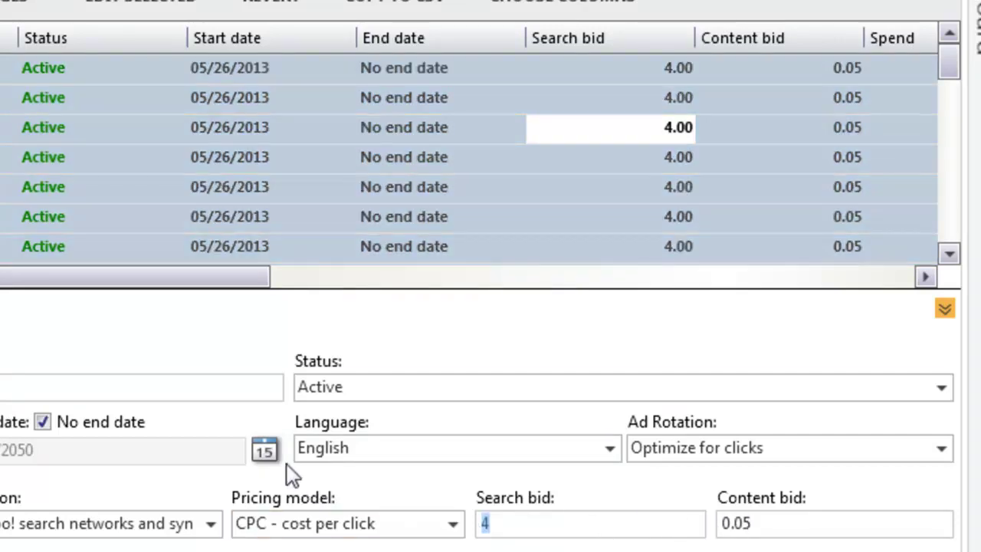
{"action": "left_click", "coordinate": [564, 204]}
{"action": "left_click", "coordinate": [583, 135]}
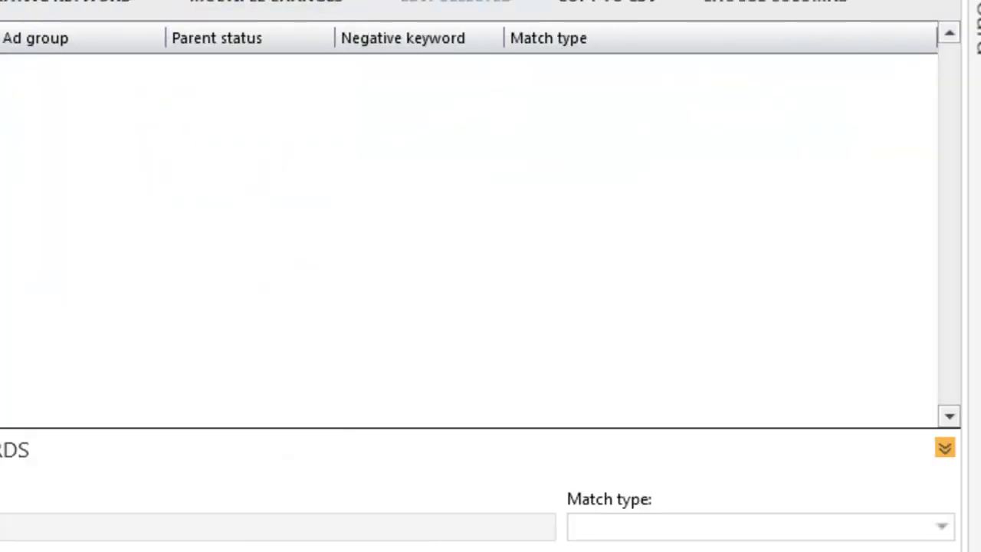
Show the Replacement Windows campaign's positive keywords, then its still-empty negative keywords list
{"action": "left_click", "coordinate": [235, 187]}
{"action": "left_click", "coordinate": [293, 194]}
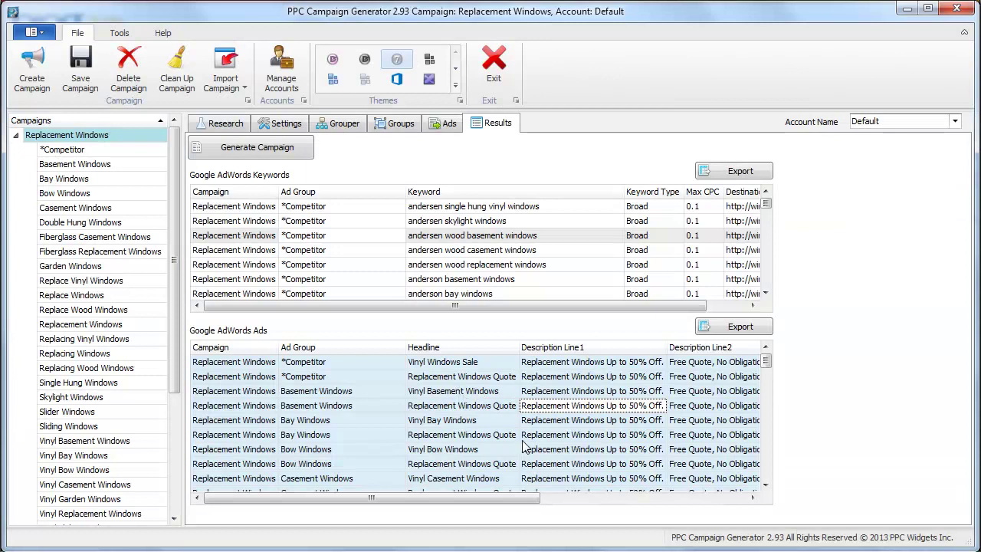
Select the Bay Windows quote ad and the 'andersen wood replacement windows' keyword in the results
{"action": "left_click", "coordinate": [626, 434]}
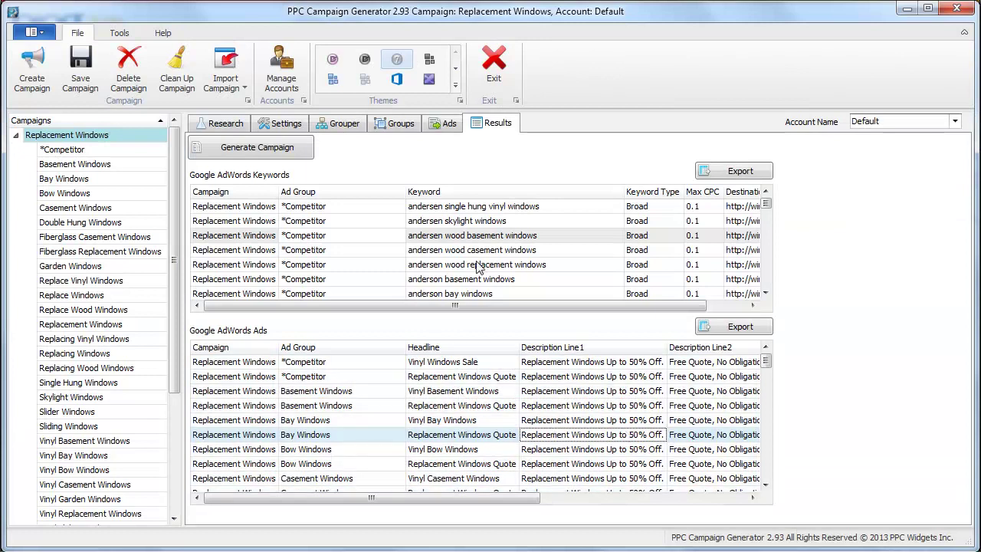
{"action": "left_click", "coordinate": [475, 266]}
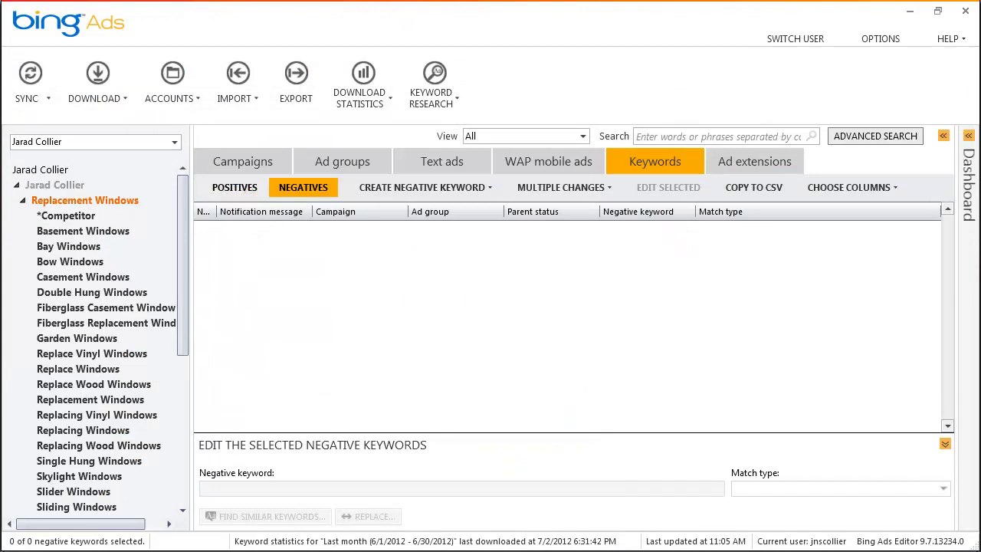
Copy the negative keyword list from Notepad
{"action": "left_click", "coordinate": [146, 540]}
{"action": "right_click", "coordinate": [169, 352]}
{"action": "left_click", "coordinate": [211, 400]}
Paste the list into bulk entry and import it as 143 Negative campaign keywords
{"action": "left_click", "coordinate": [509, 57]}
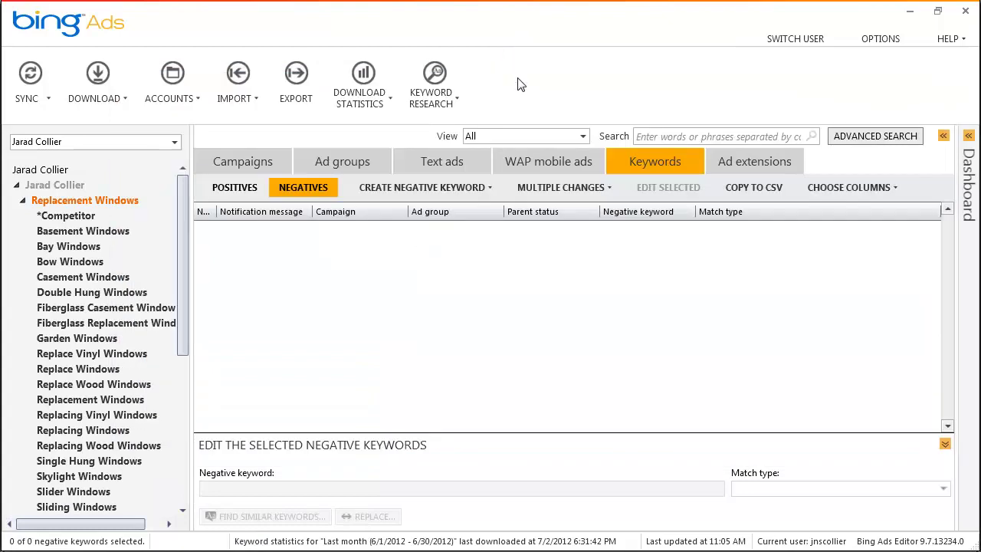
{"action": "left_click", "coordinate": [563, 187]}
{"action": "key", "text": "ctrl+v"}
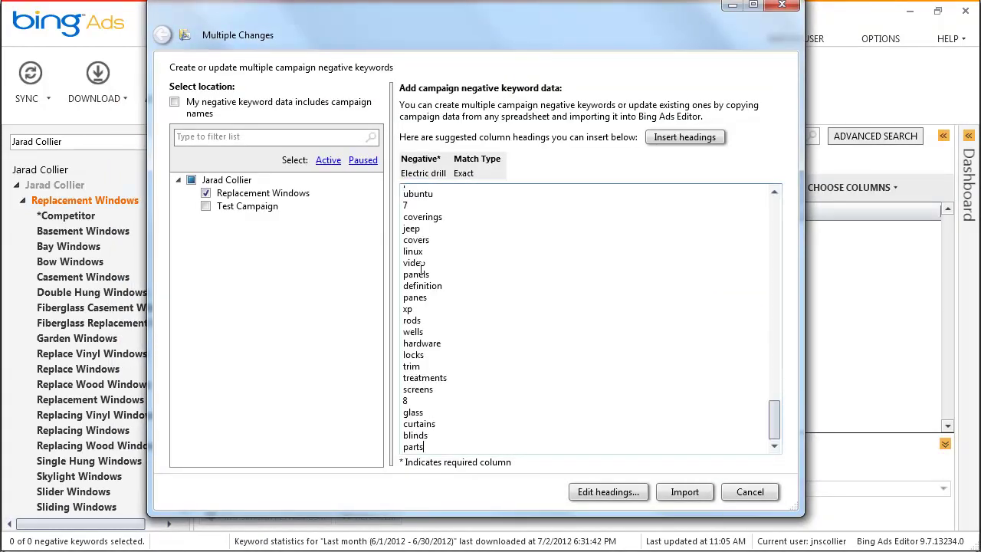
{"action": "left_click", "coordinate": [670, 495]}
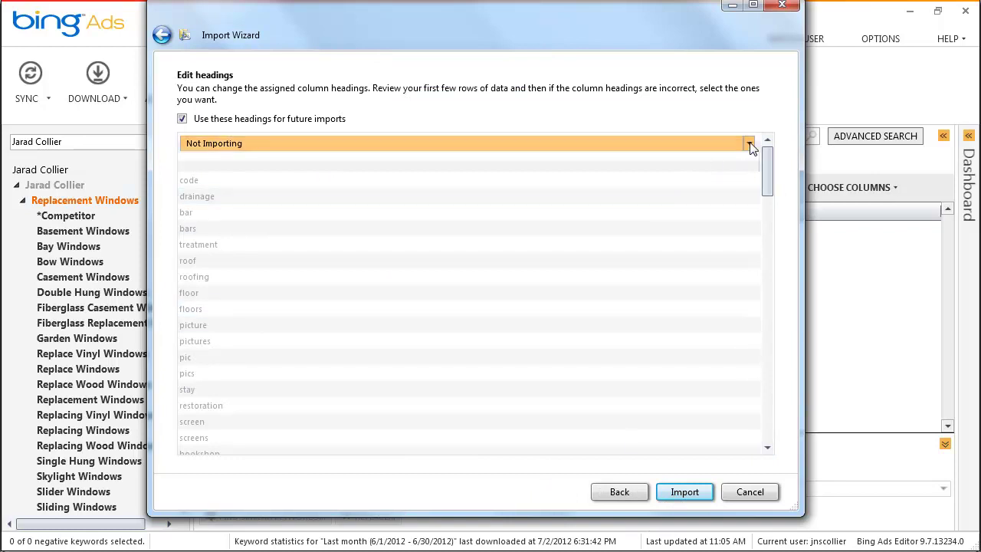
{"action": "left_click", "coordinate": [750, 145]}
{"action": "left_click", "coordinate": [313, 177]}
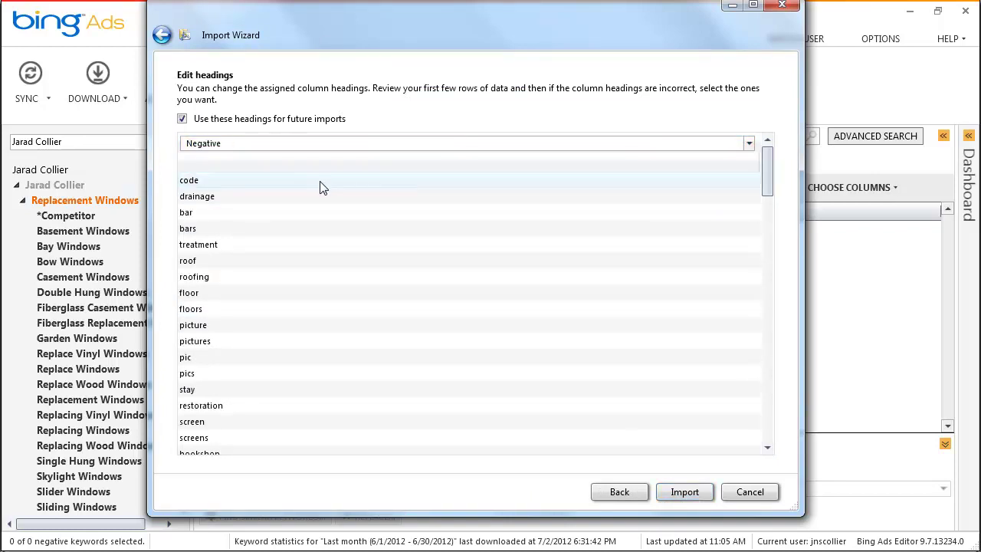
{"action": "left_click", "coordinate": [701, 495]}
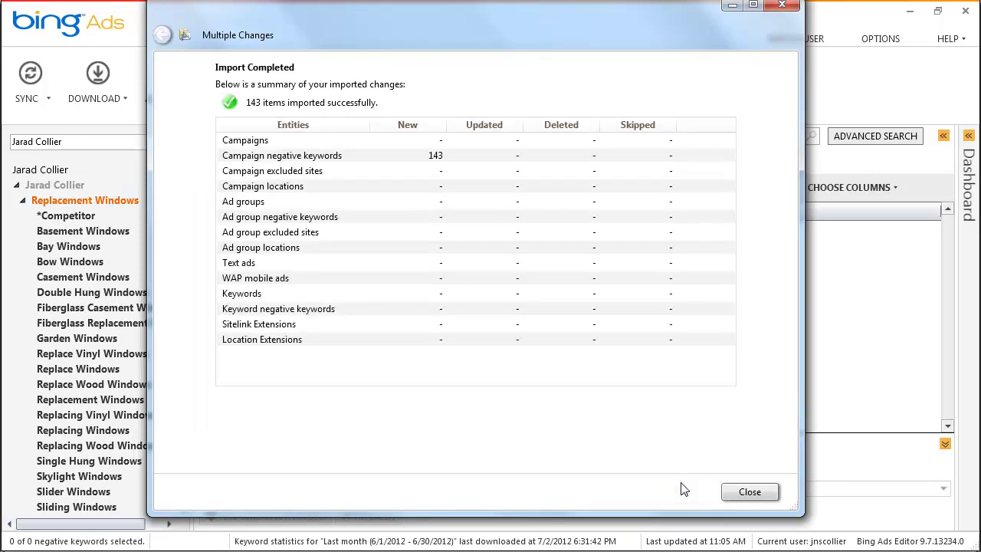
{"action": "left_click", "coordinate": [751, 492]}
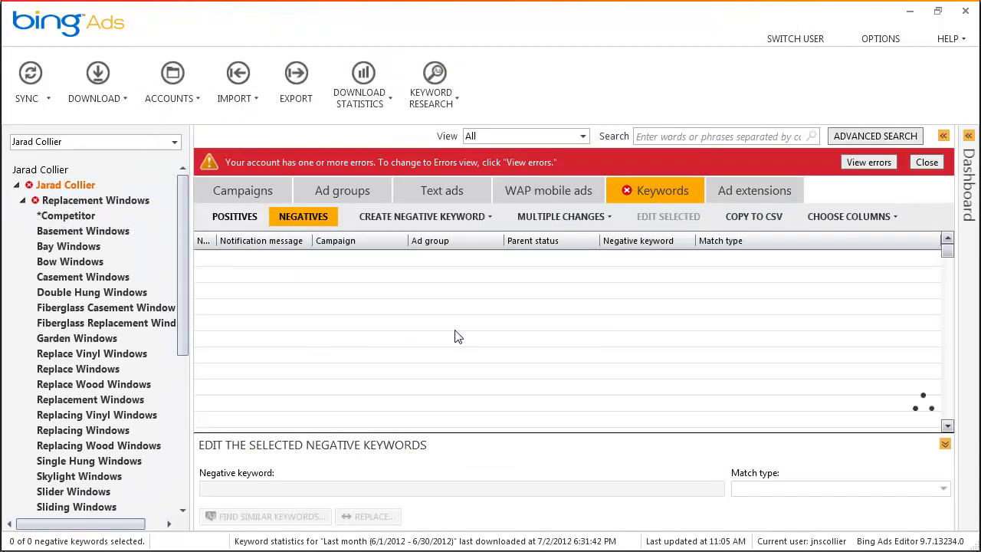
Look through the imported negative keywords bars, roofing and bar
{"action": "left_click", "coordinate": [524, 311]}
{"action": "left_click", "coordinate": [650, 355]}
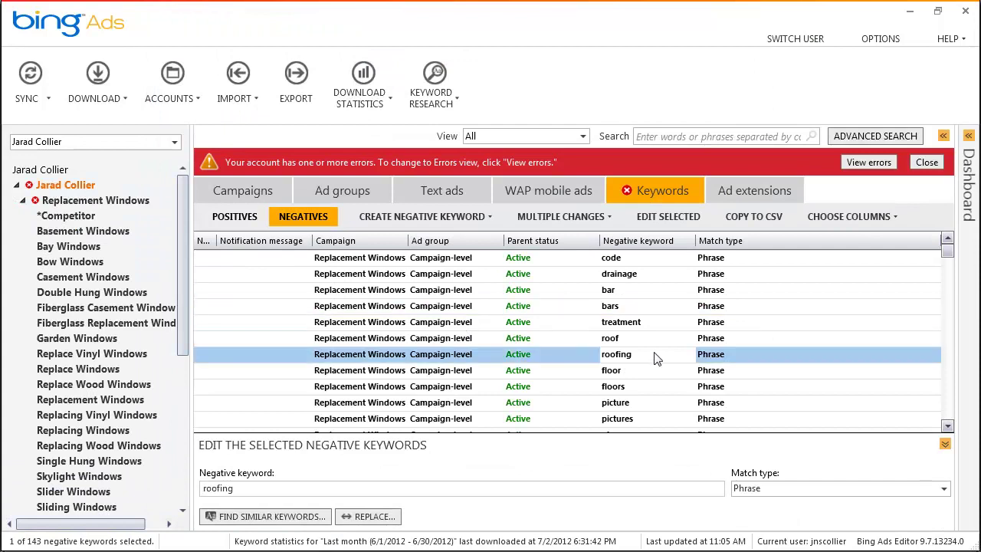
{"action": "left_click", "coordinate": [656, 293]}
{"action": "scroll", "coordinate": [821, 335], "scroll_direction": "down", "scroll_amount": 20}
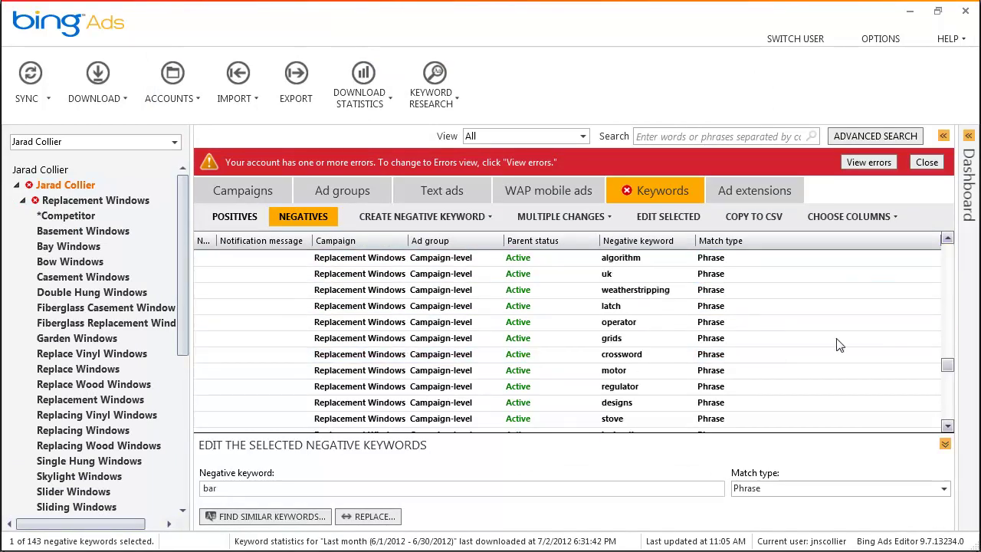
{"action": "left_click_drag", "start_coordinate": [948, 366], "coordinate": [949, 249]}
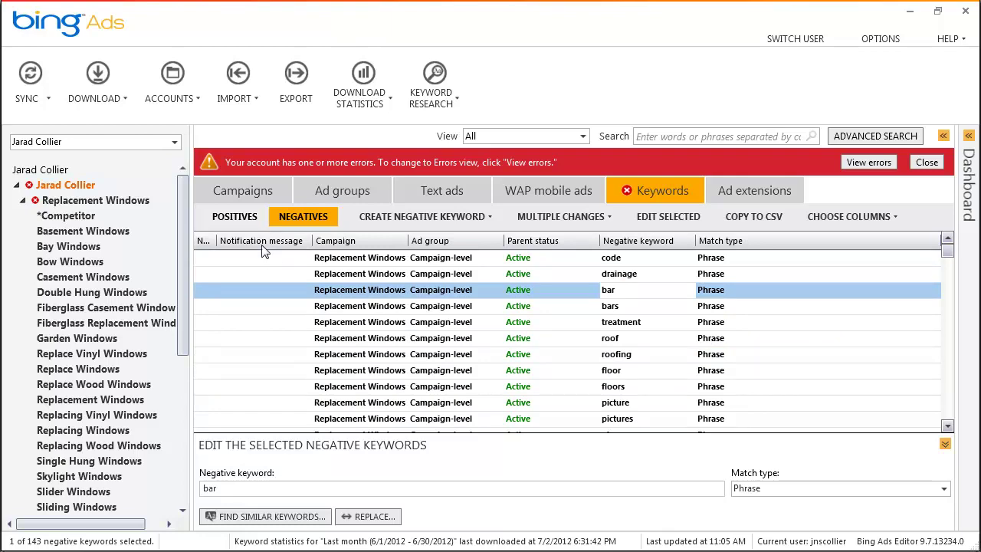
Sort by status and delete the duplicate negative keywords screens and pics
{"action": "left_click", "coordinate": [205, 242]}
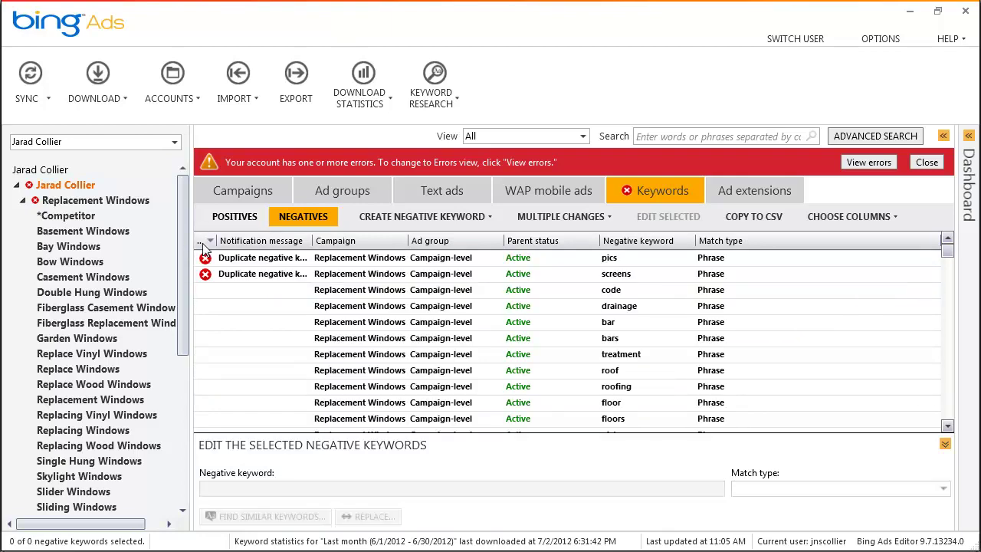
{"action": "left_click", "coordinate": [360, 274]}
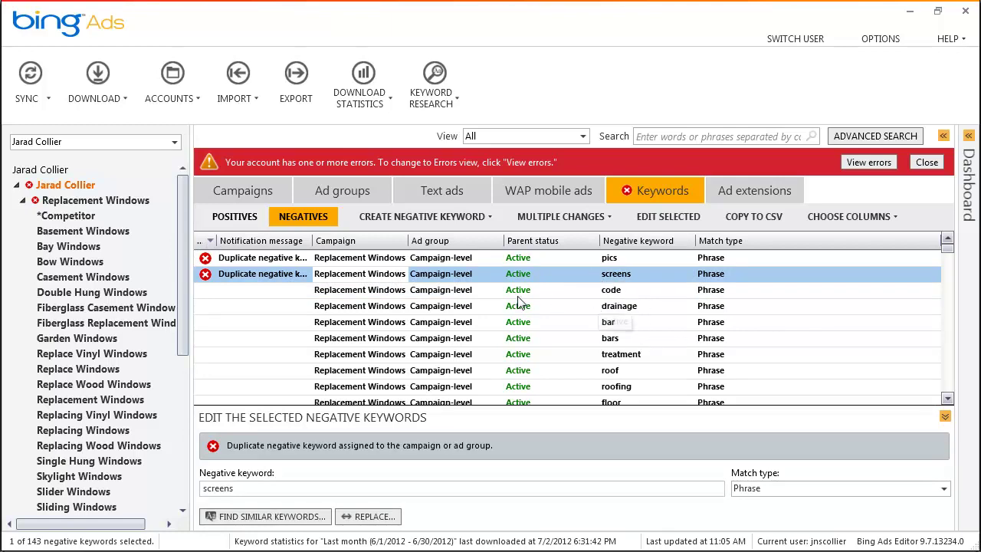
{"action": "key", "text": "Delete"}
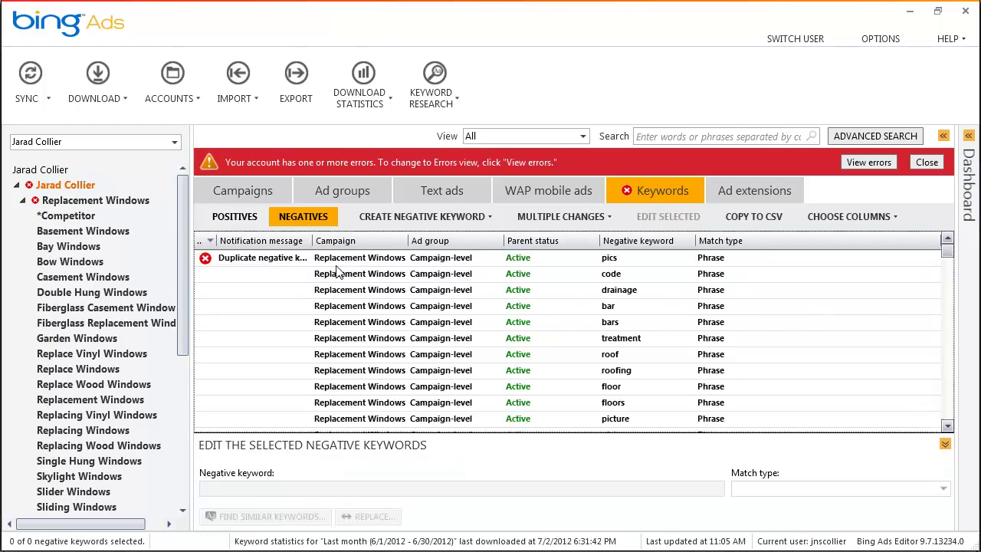
{"action": "left_click", "coordinate": [333, 266]}
{"action": "key", "text": "Delete"}
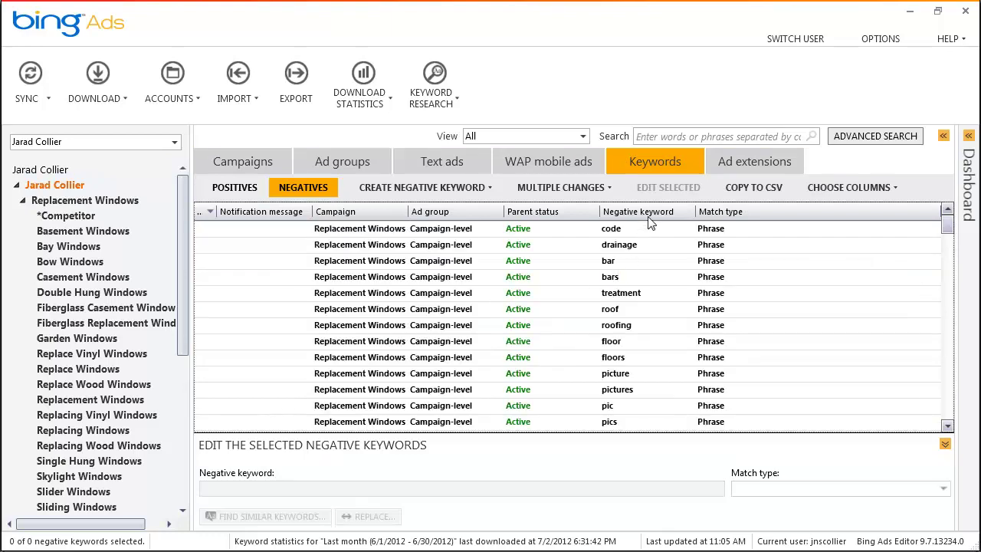
Check the Replacement Windows campaign's budget settings and its ad groups
{"action": "left_click", "coordinate": [115, 200]}
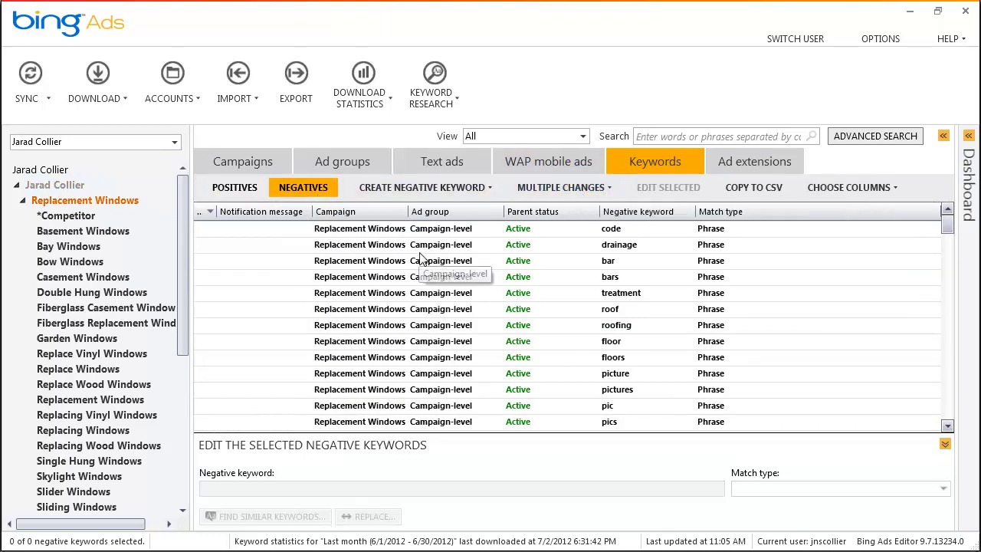
{"action": "left_click", "coordinate": [252, 163]}
{"action": "scroll", "coordinate": [183, 232], "scroll_direction": "down", "scroll_amount": 2}
{"action": "scroll", "coordinate": [182, 232], "scroll_direction": "up", "scroll_amount": 2}
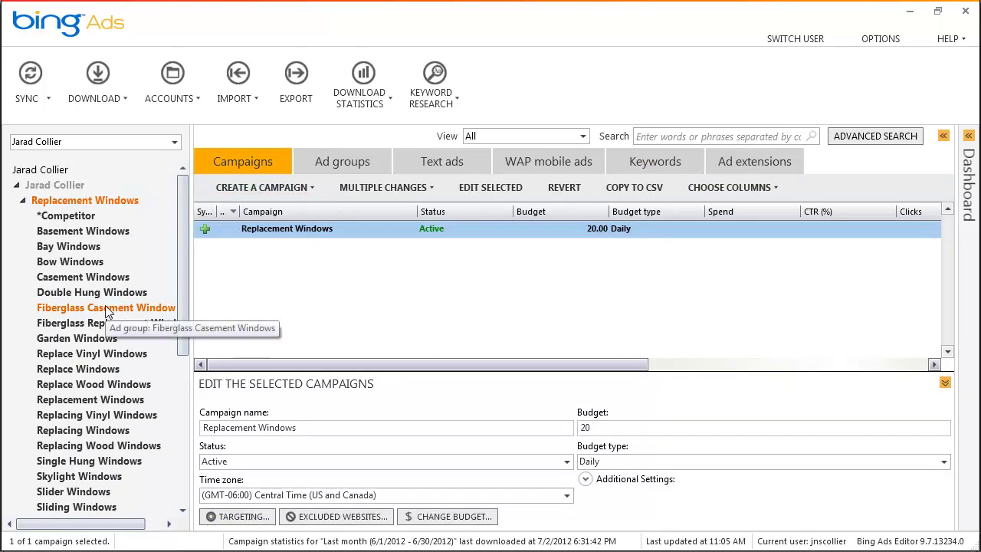
{"action": "left_click", "coordinate": [342, 161]}
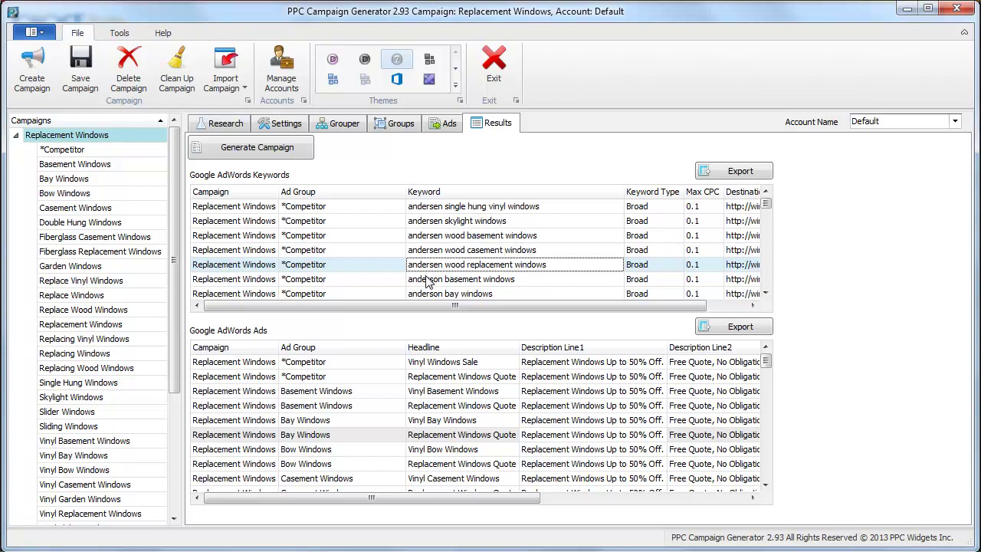
Show the campaign settings and select the entire Custom 1 URL template
{"action": "left_click", "coordinate": [341, 125]}
{"action": "left_click", "coordinate": [281, 124]}
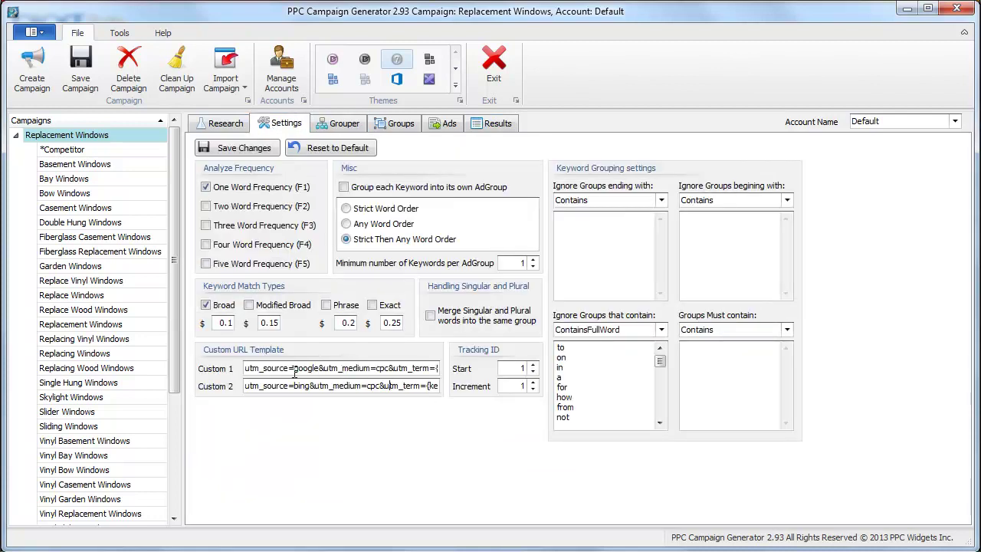
{"action": "left_click_drag", "start_coordinate": [294, 370], "coordinate": [449, 377]}
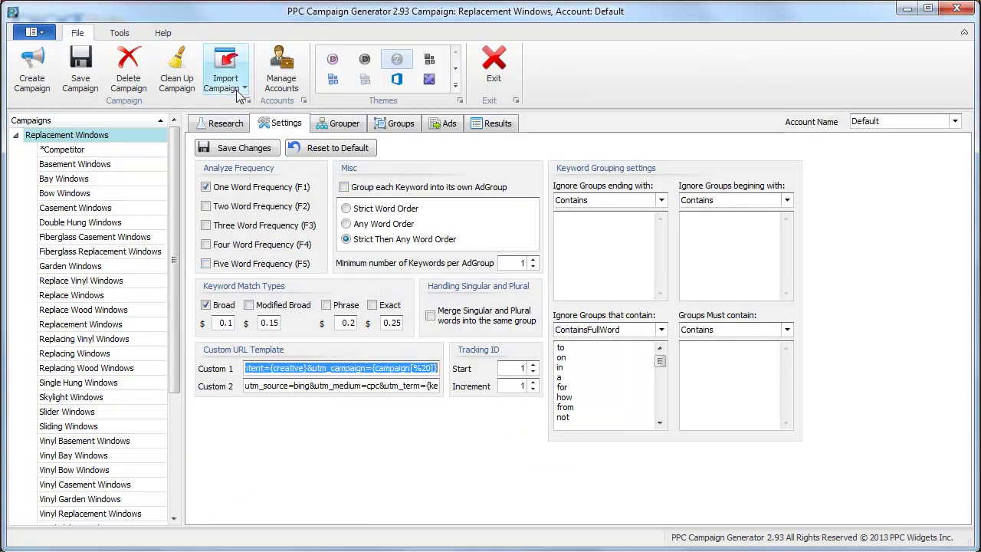